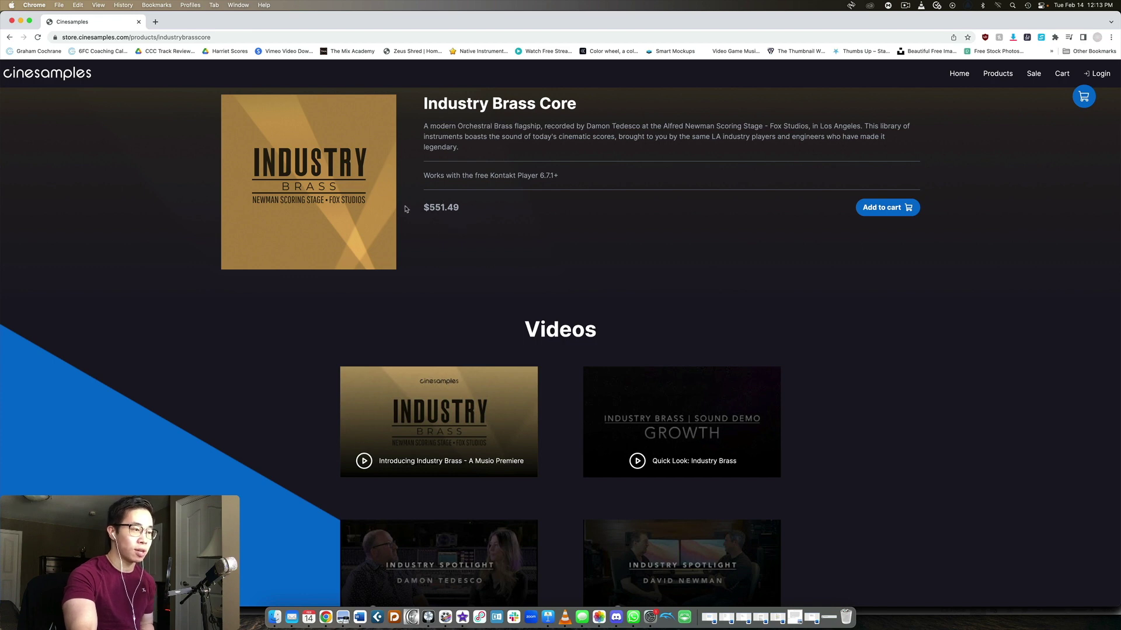
Review the Industry Brass Core product page, including its price, videos, audio demos and About description.
drag(425, 207, 474, 214)
click(481, 214)
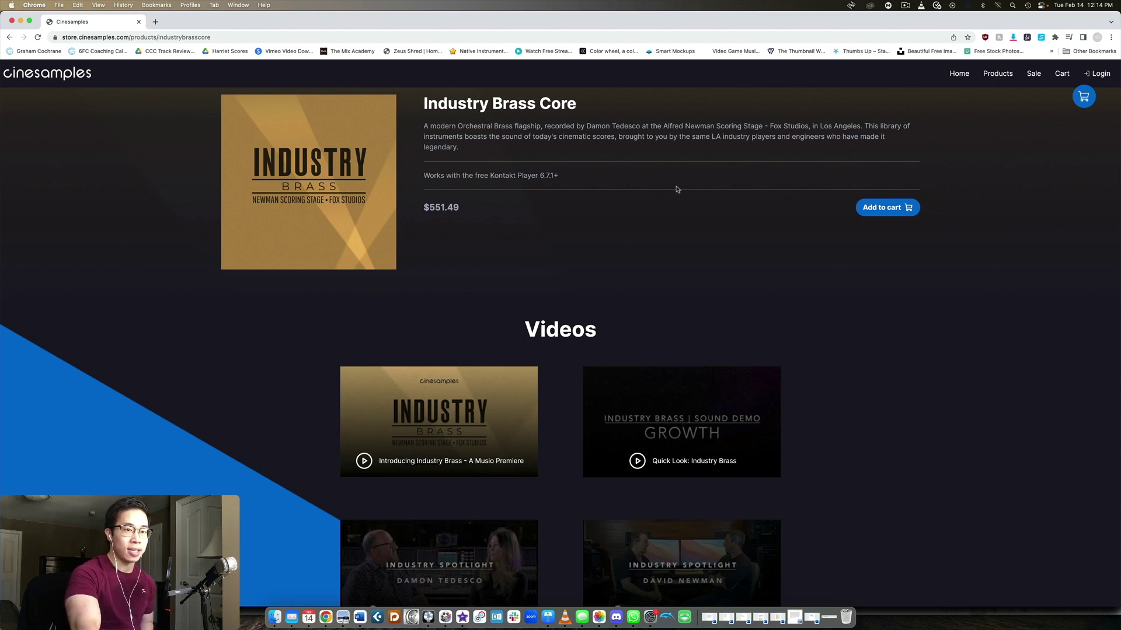
scroll(681, 185, down, 4)
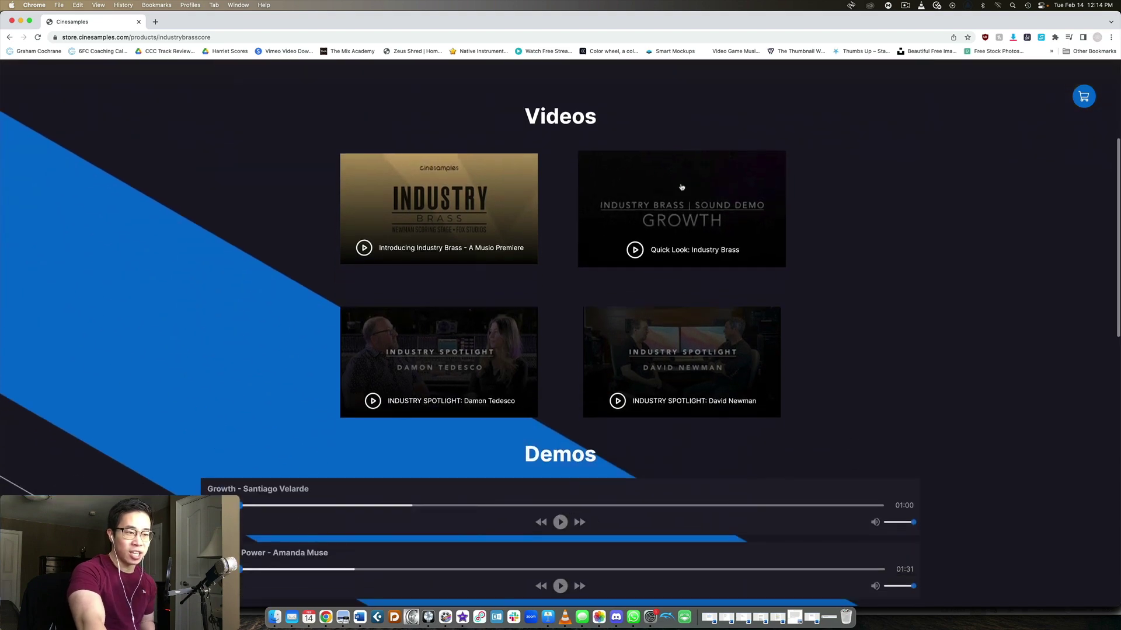
scroll(855, 123, up, 4)
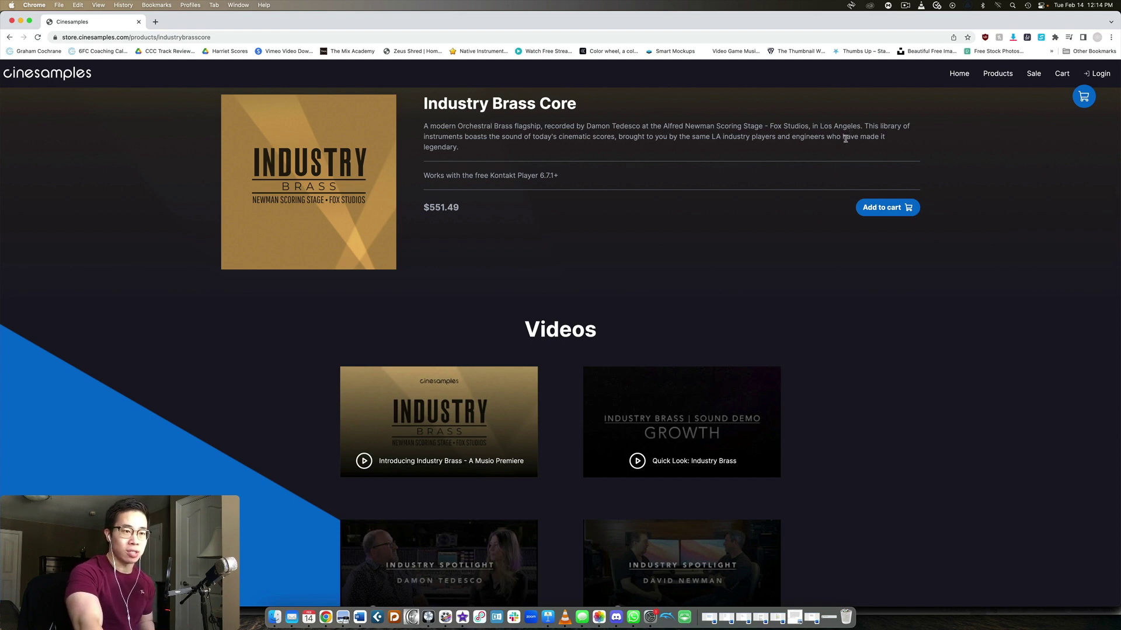
scroll(841, 143, down, 10)
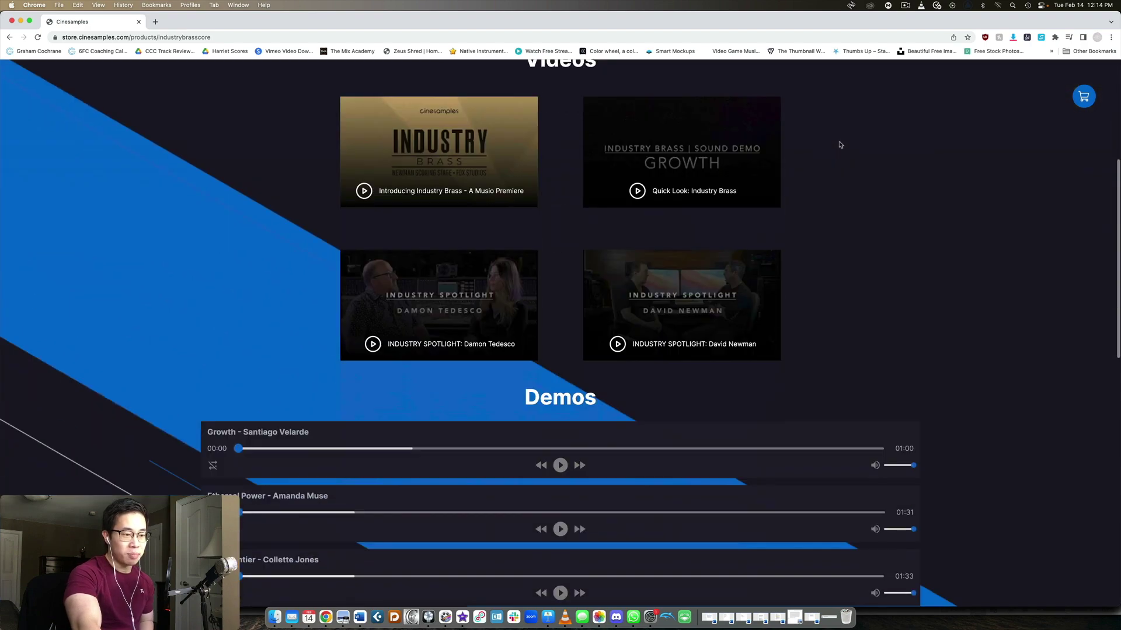
scroll(884, 228, down, 6)
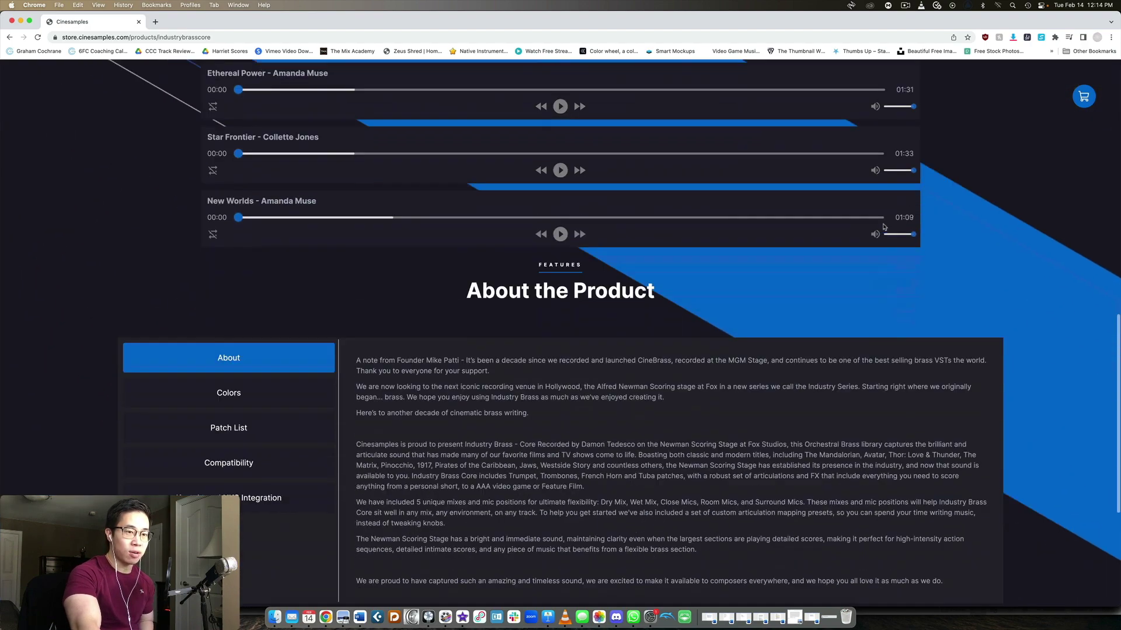
scroll(192, 281, down, 2)
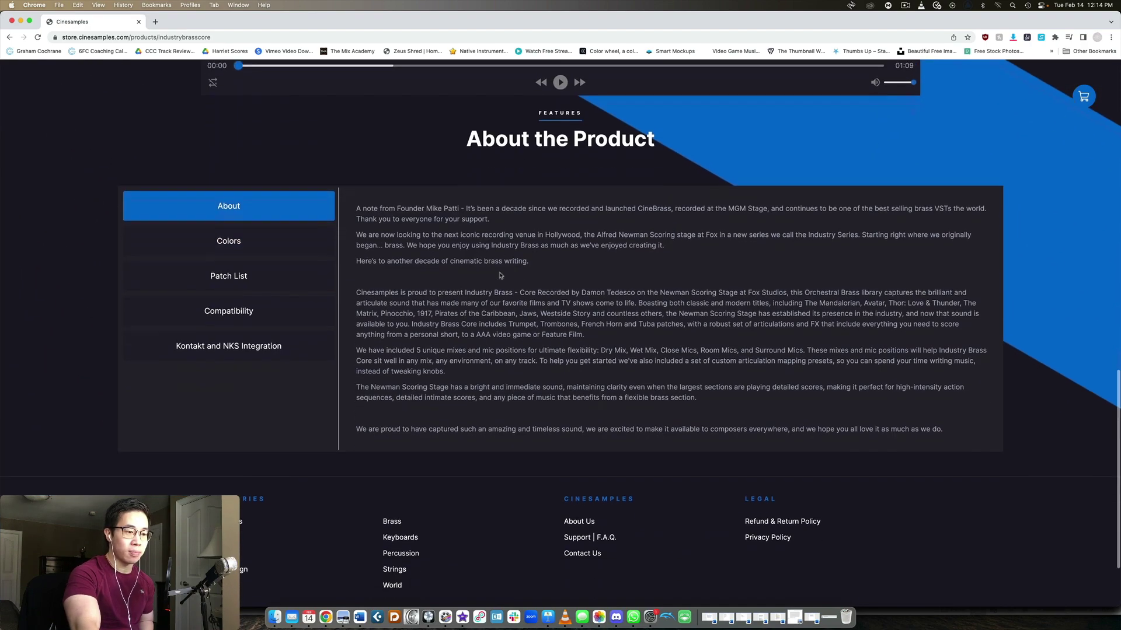
scroll(183, 276, up, 2)
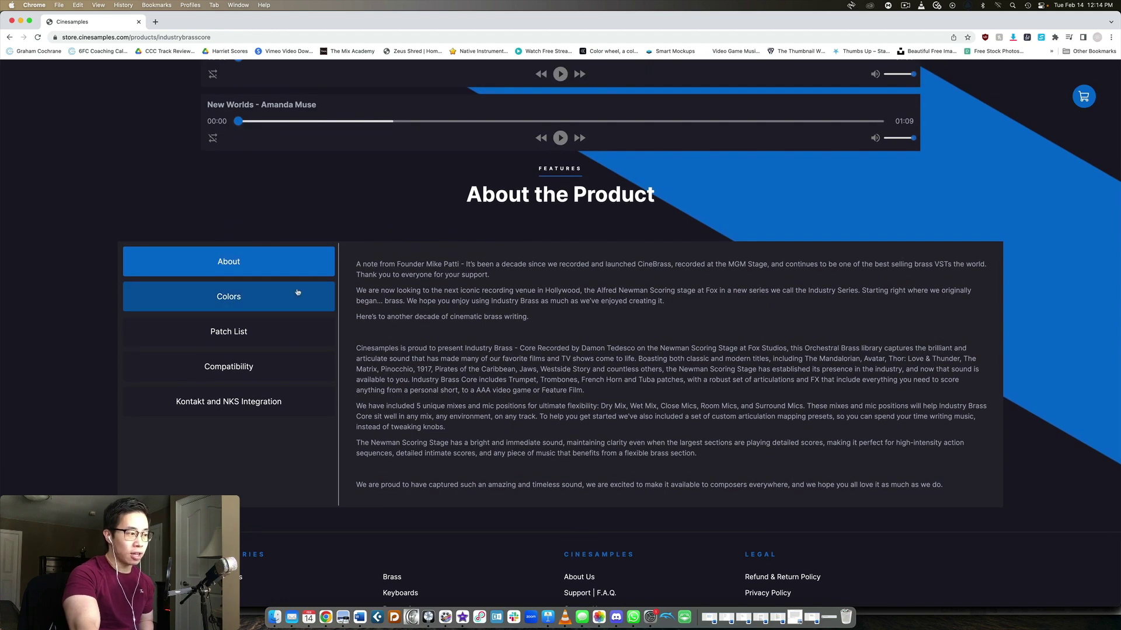
Read the product's Colors, Patch List, Compatibility, and Kontakt and NKS Integration sections.
click(230, 295)
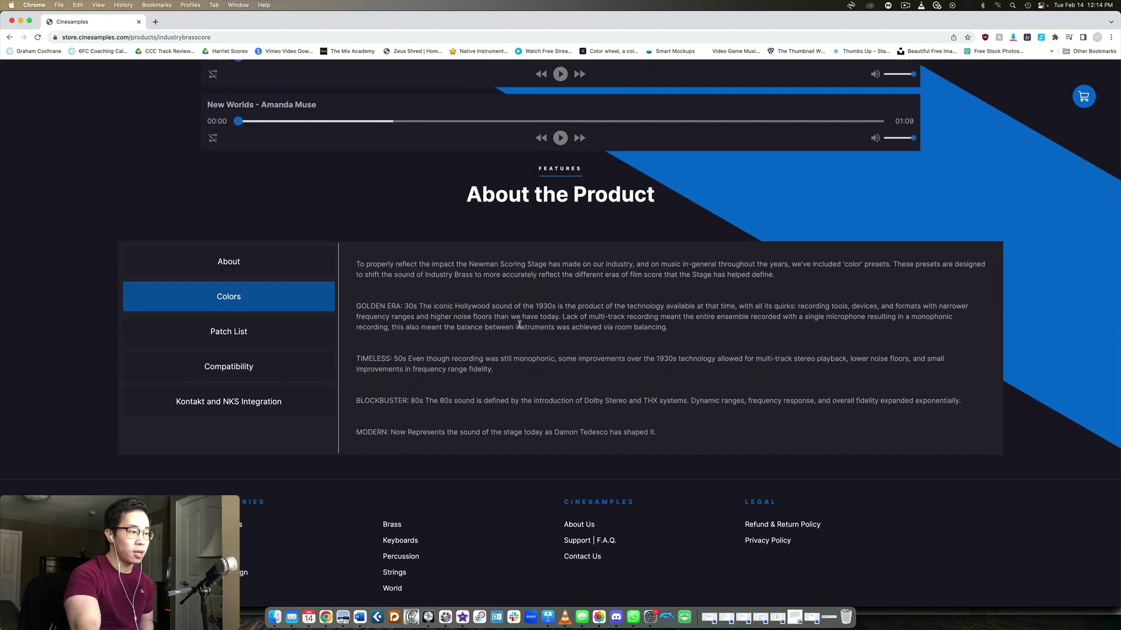
click(267, 331)
scroll(497, 325, down, 10)
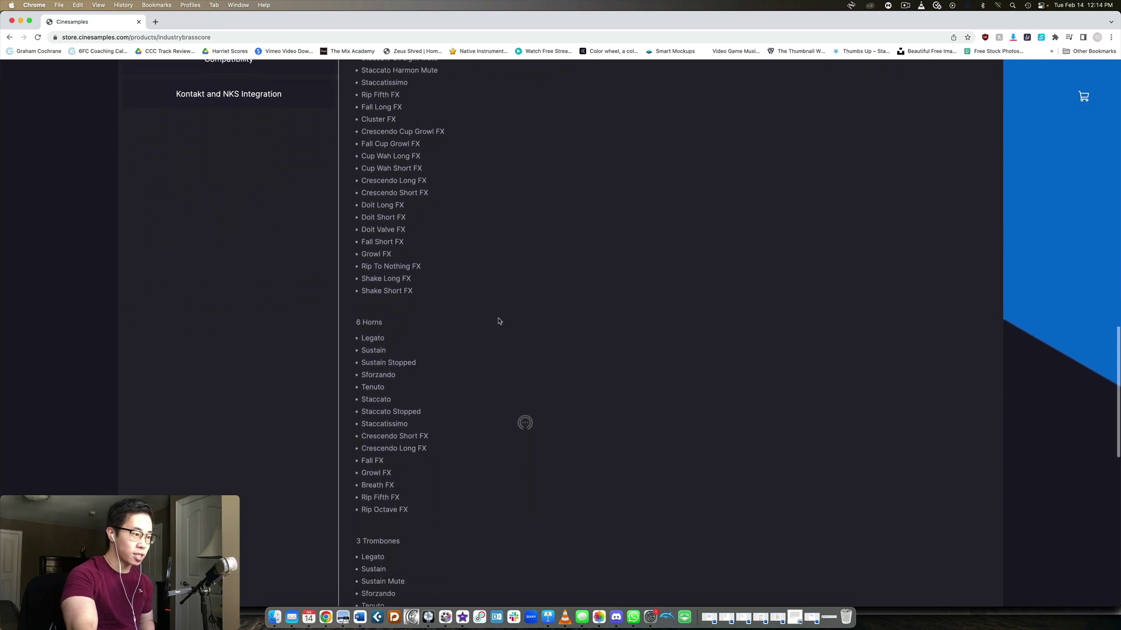
scroll(499, 321, up, 10)
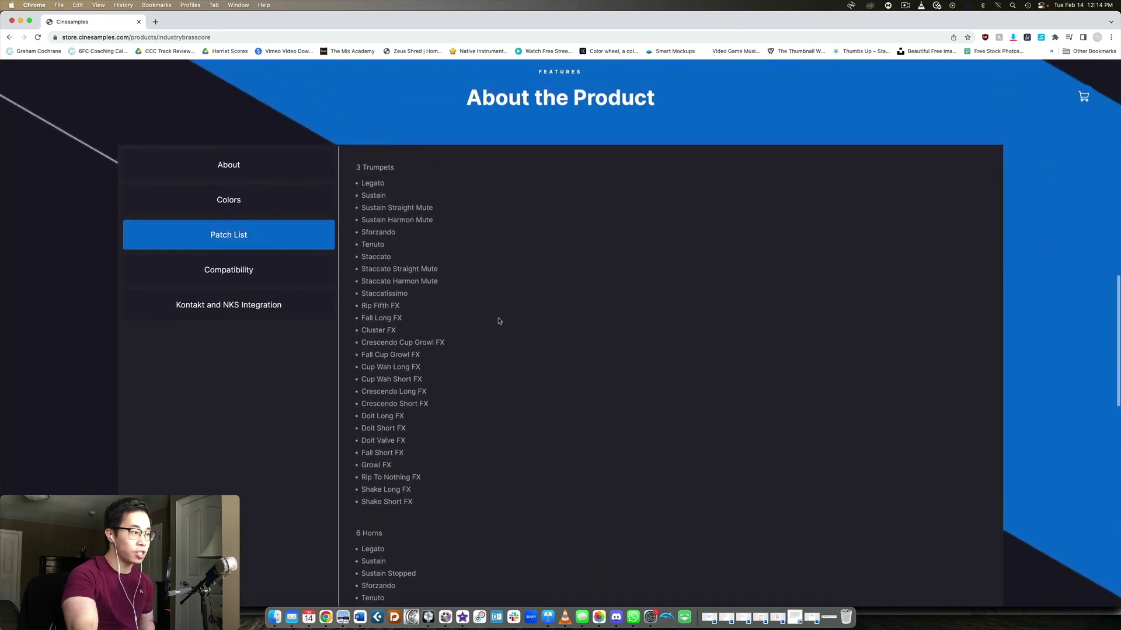
click(280, 267)
click(275, 308)
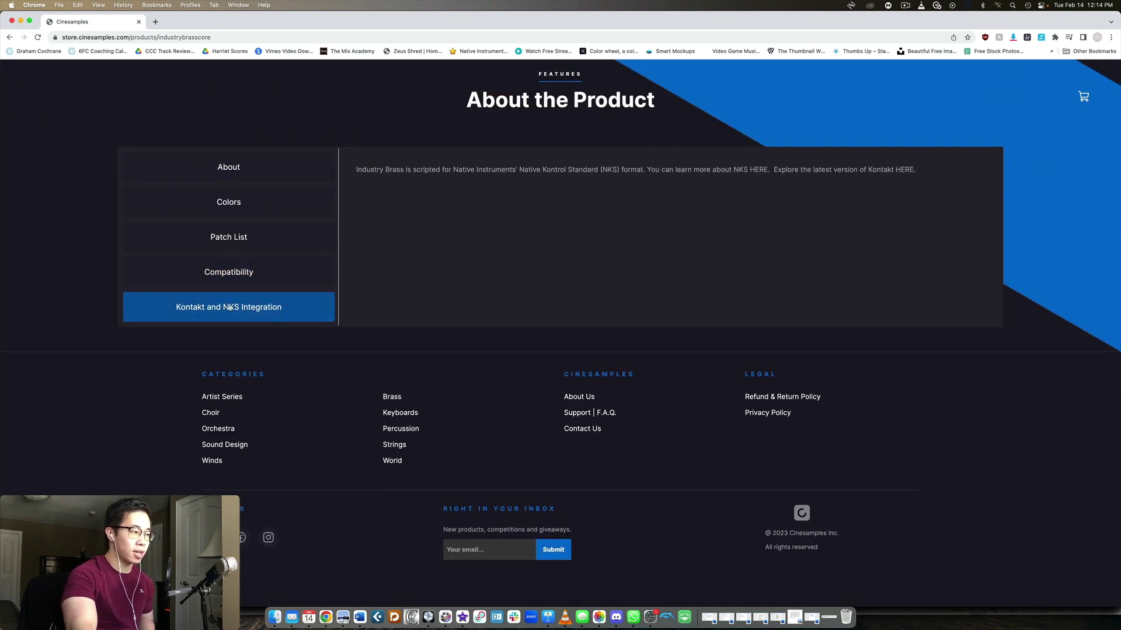
scroll(550, 321, up, 15)
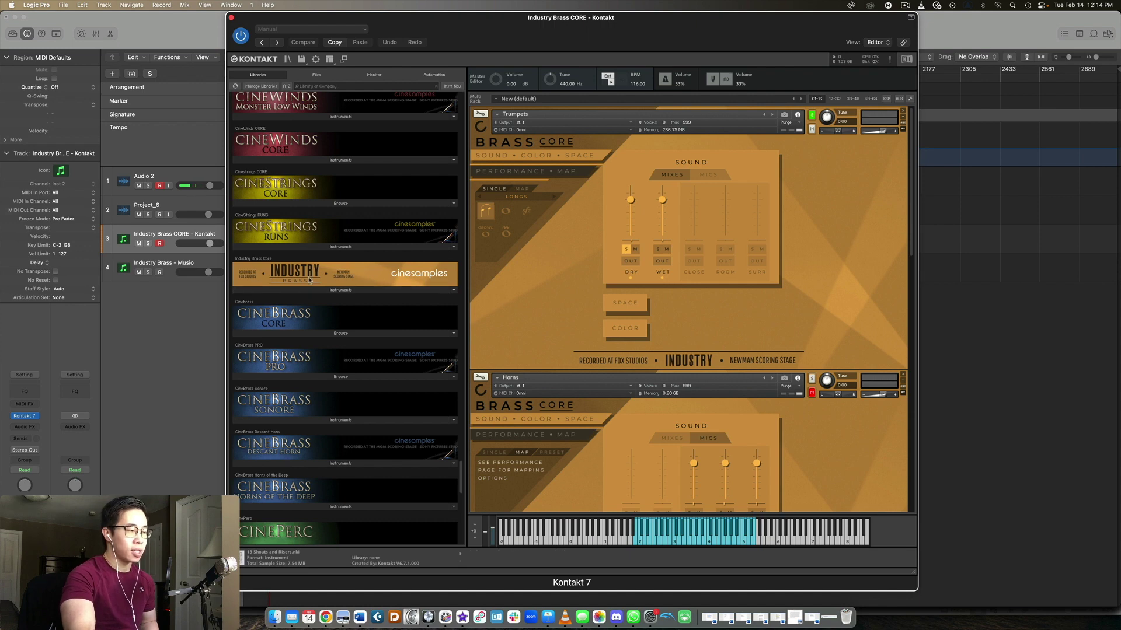
Check the Industry Brass Core instruments in Kontakt's library browser and look over the loaded instrument rack, shifting the plug-in window slightly.
click(340, 290)
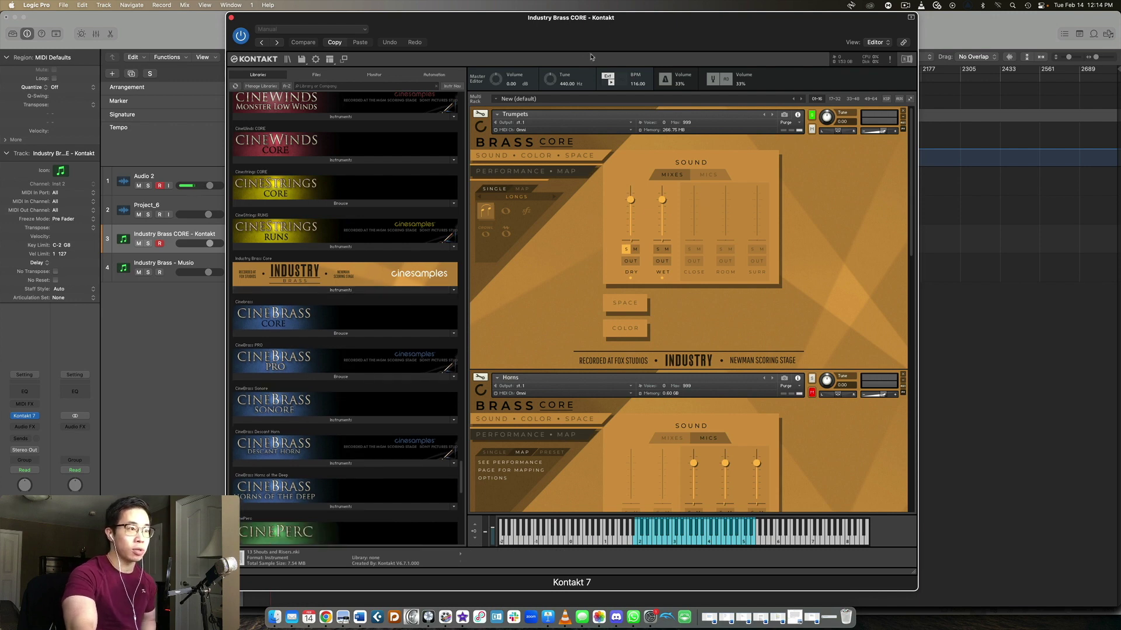
drag(600, 50, 586, 50)
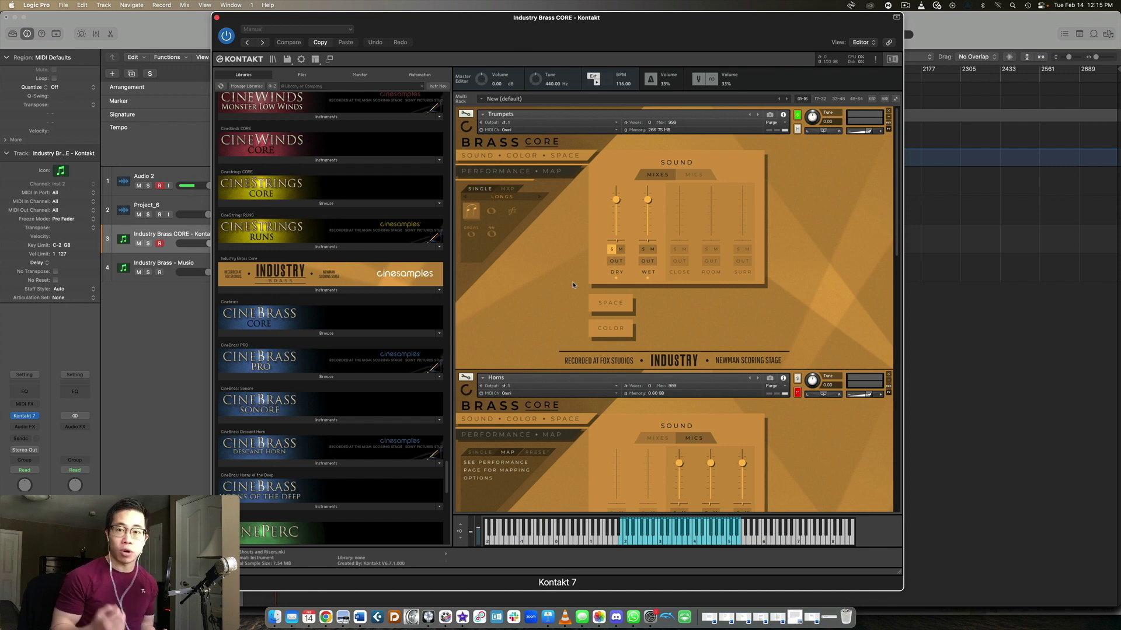
mouse_move(708, 20)
mouse_down()
mouse_move(689, 19)
mouse_move(702, 20)
mouse_up()
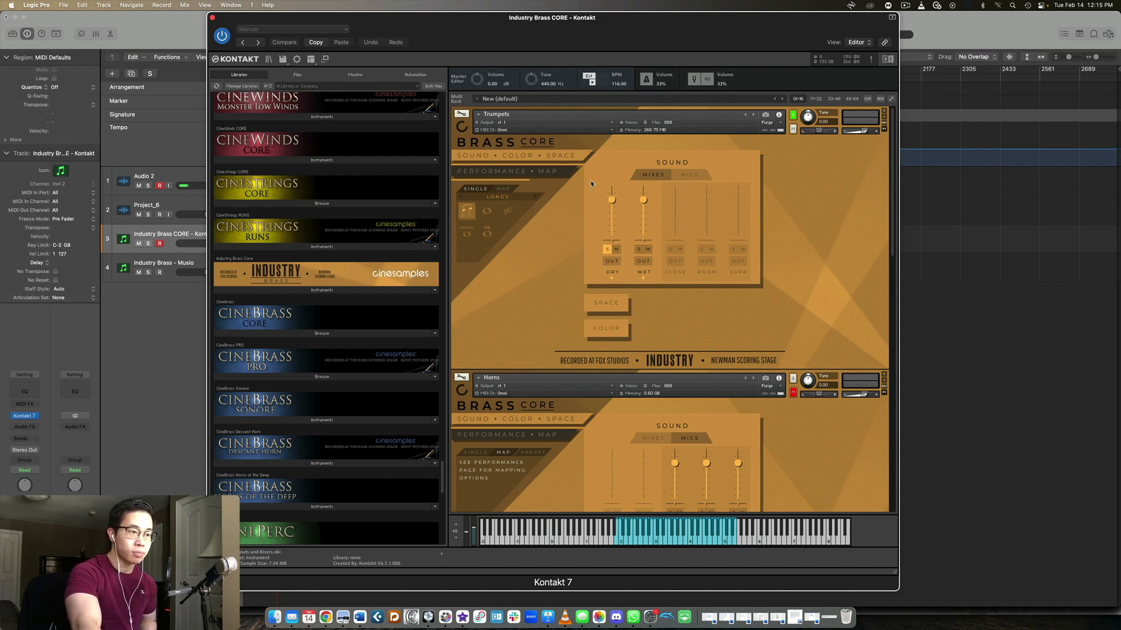
scroll(562, 190, down, 5)
scroll(559, 286, up, 5)
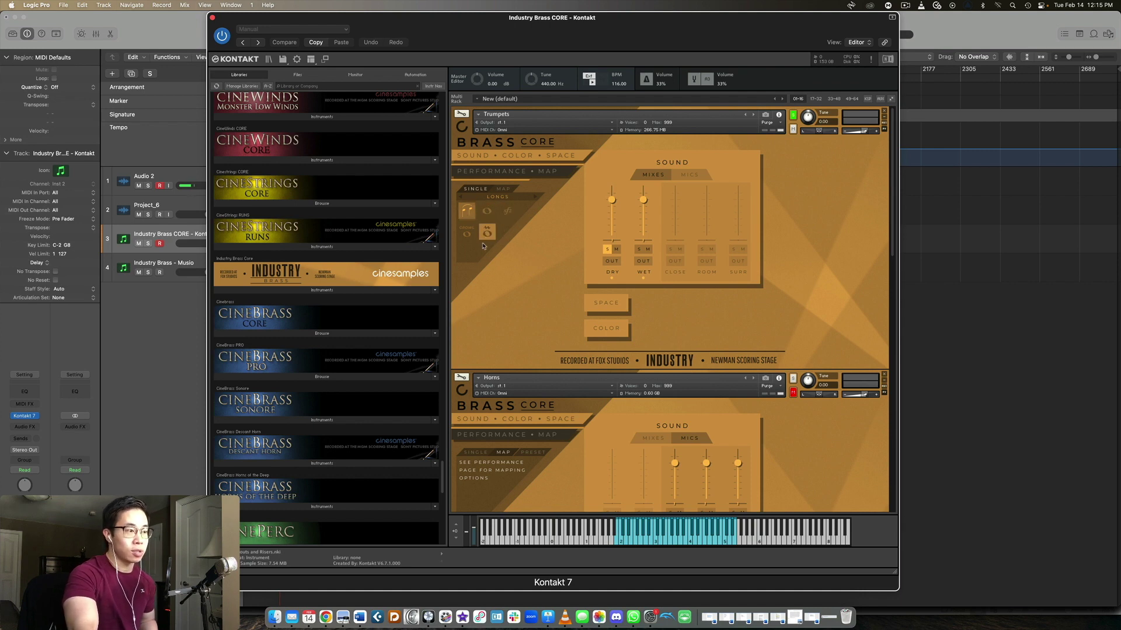
Browse the Trumpets' articulation groups from Shorts through Crescendos back to Longs, and compare Map mode with Single mode.
click(536, 199)
click(536, 199)
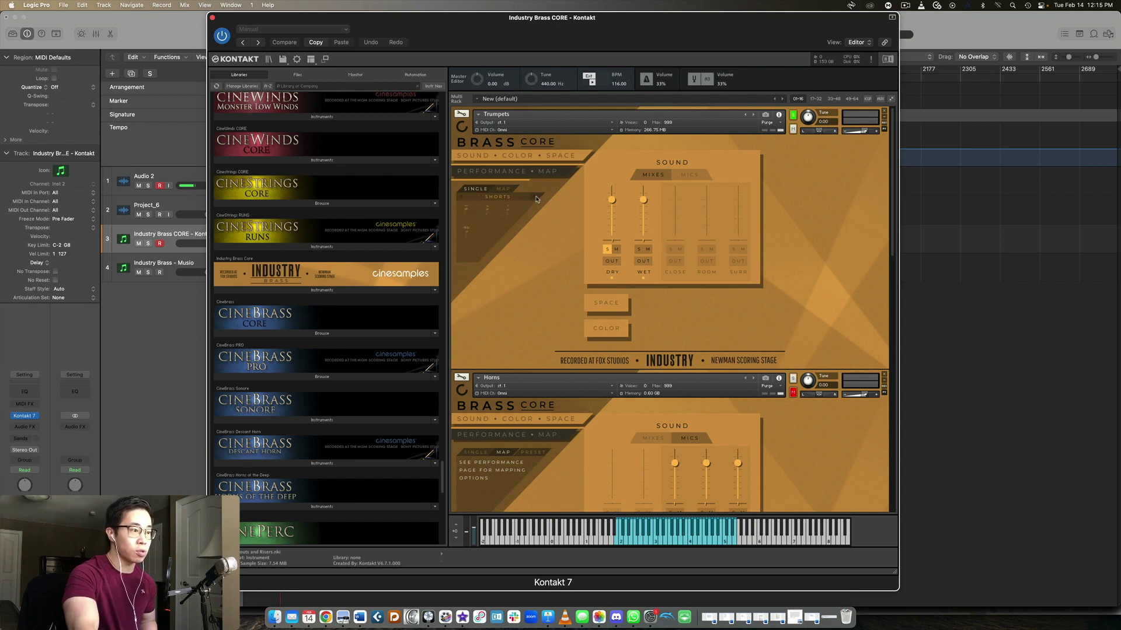
click(536, 200)
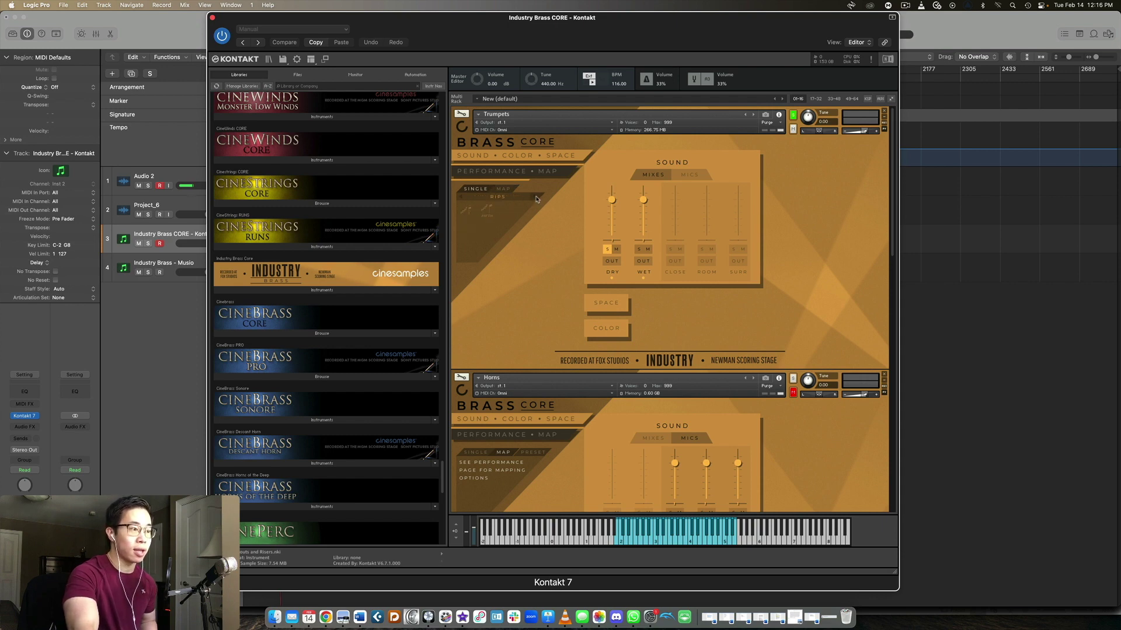
click(536, 199)
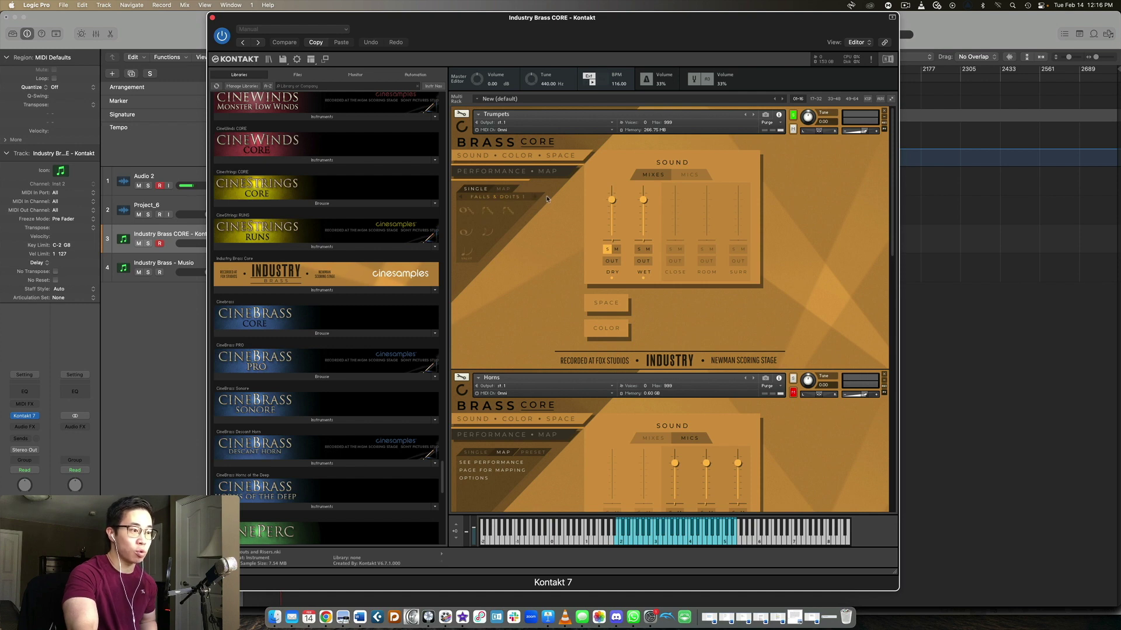
click(536, 200)
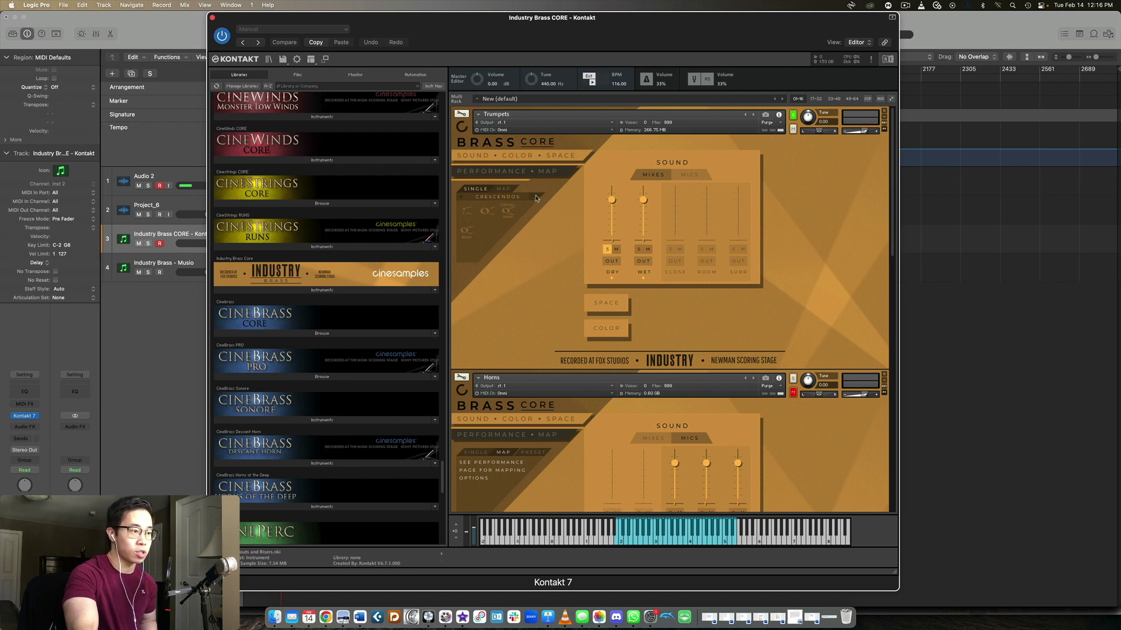
click(539, 199)
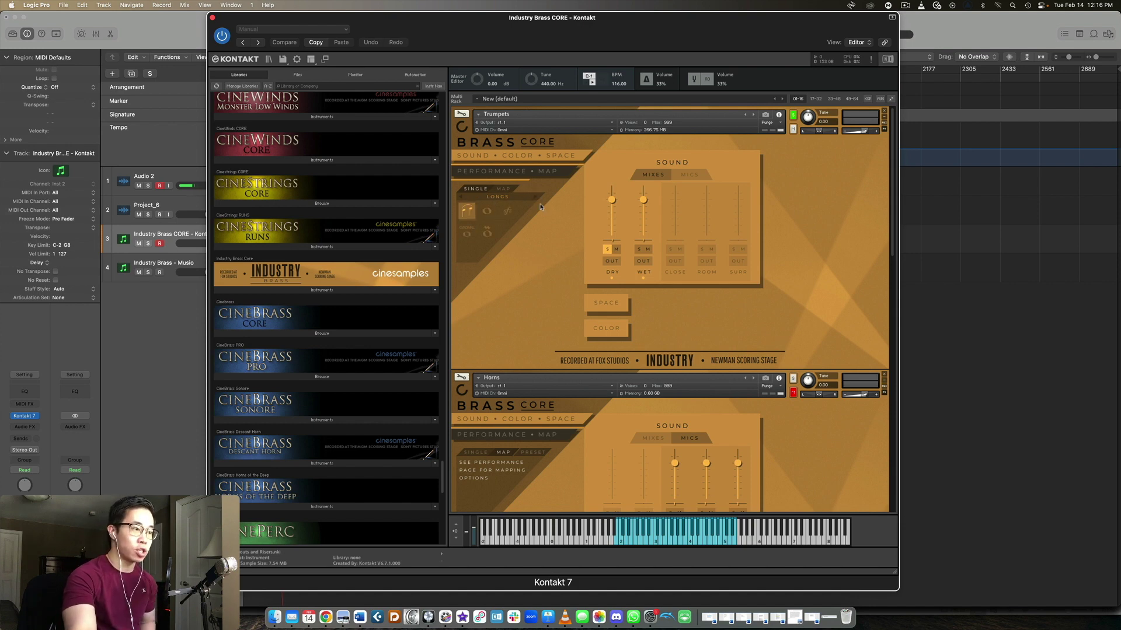
click(509, 189)
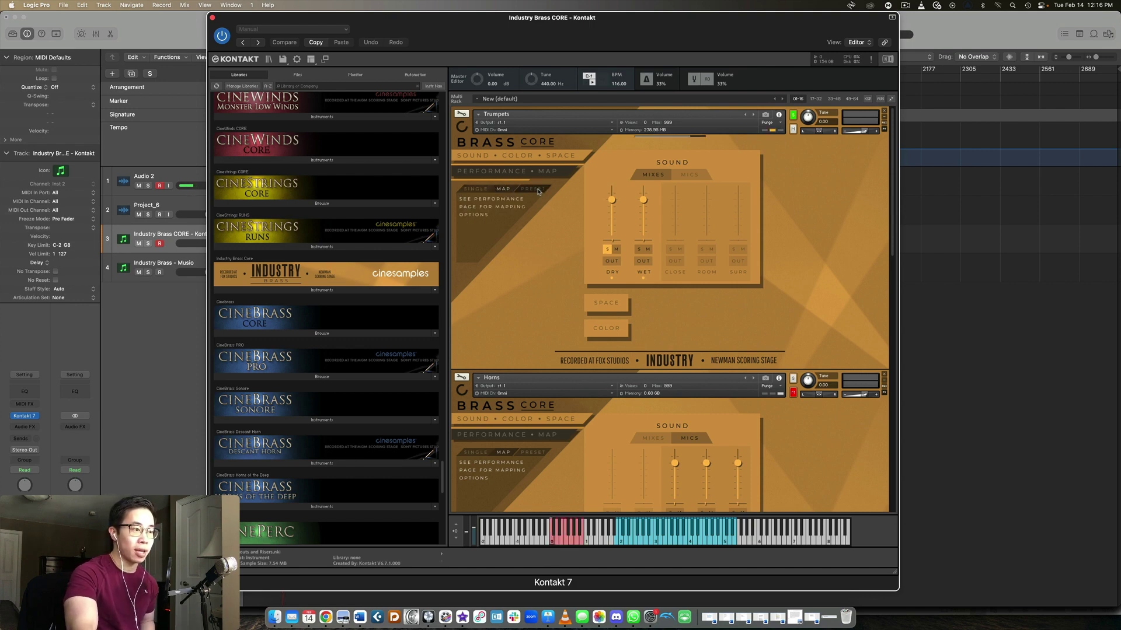
click(507, 190)
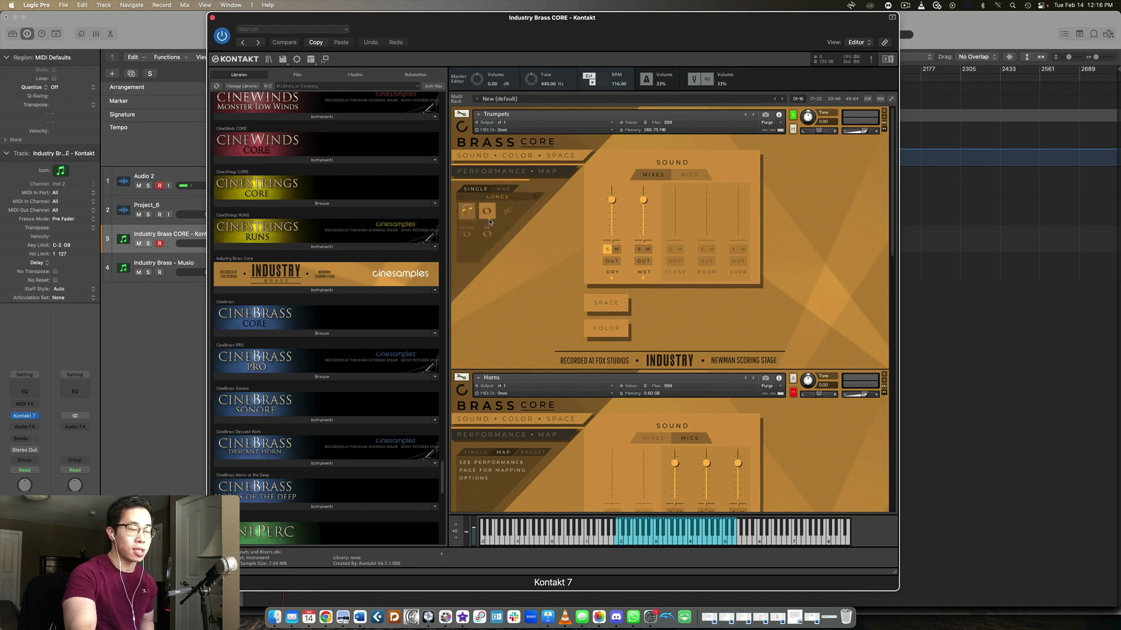
Nudge the modulation wheel beside the virtual keyboard for the Trumpets patch.
scroll(630, 212, down, 1)
scroll(670, 202, up, 1)
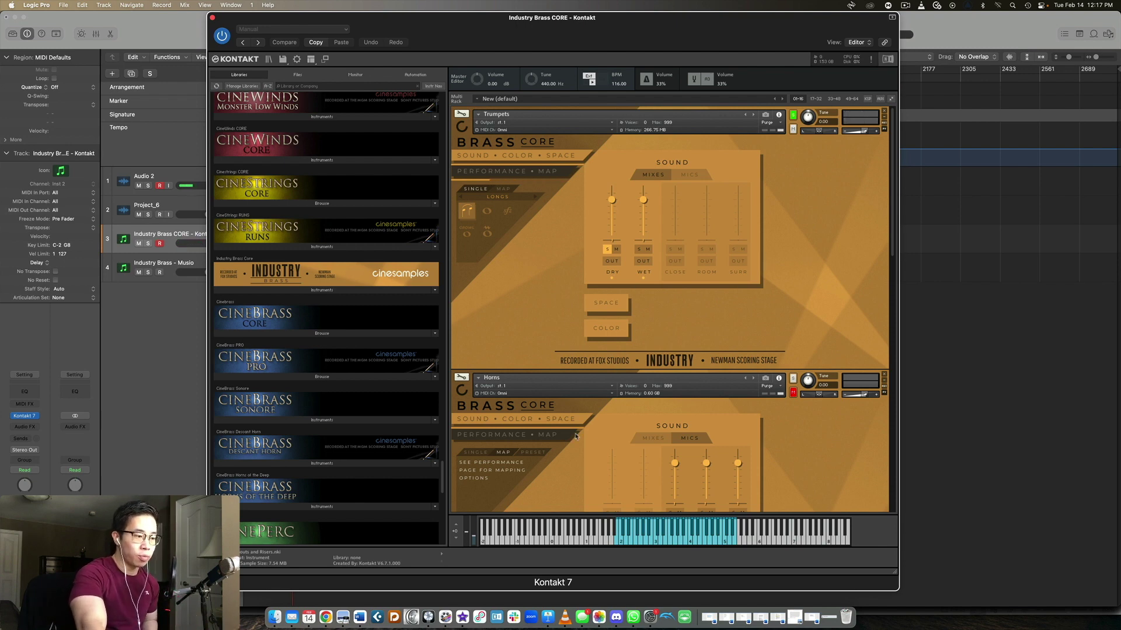
mouse_move(473, 540)
mouse_down()
mouse_move(475, 523)
mouse_move(474, 542)
mouse_up()
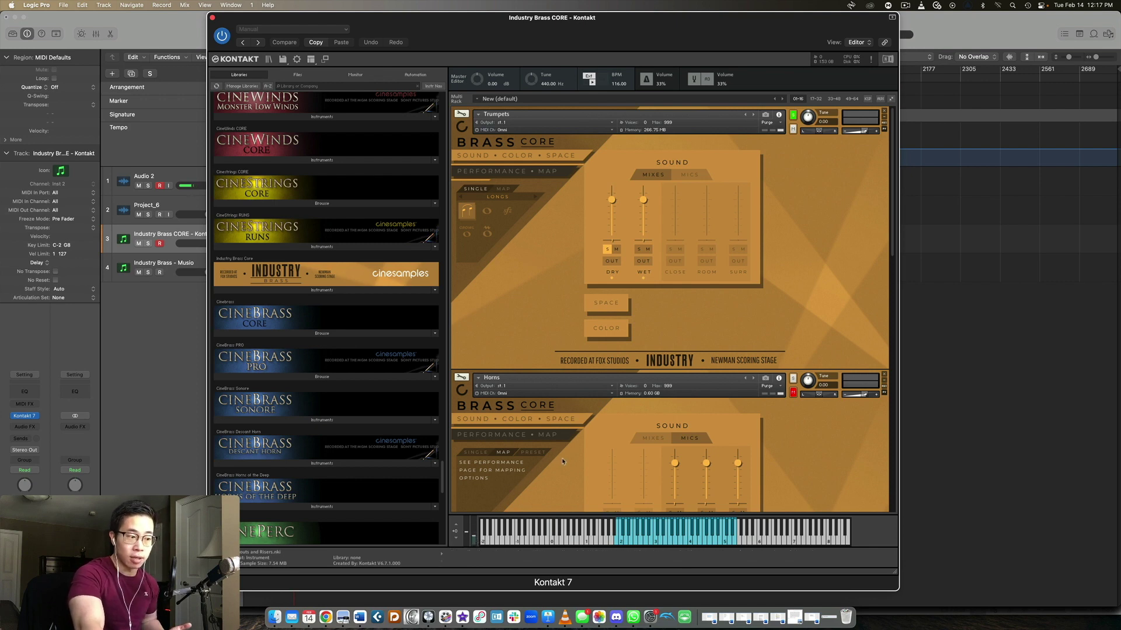
mouse_move(475, 536)
mouse_down()
mouse_move(477, 525)
mouse_move(474, 538)
mouse_up()
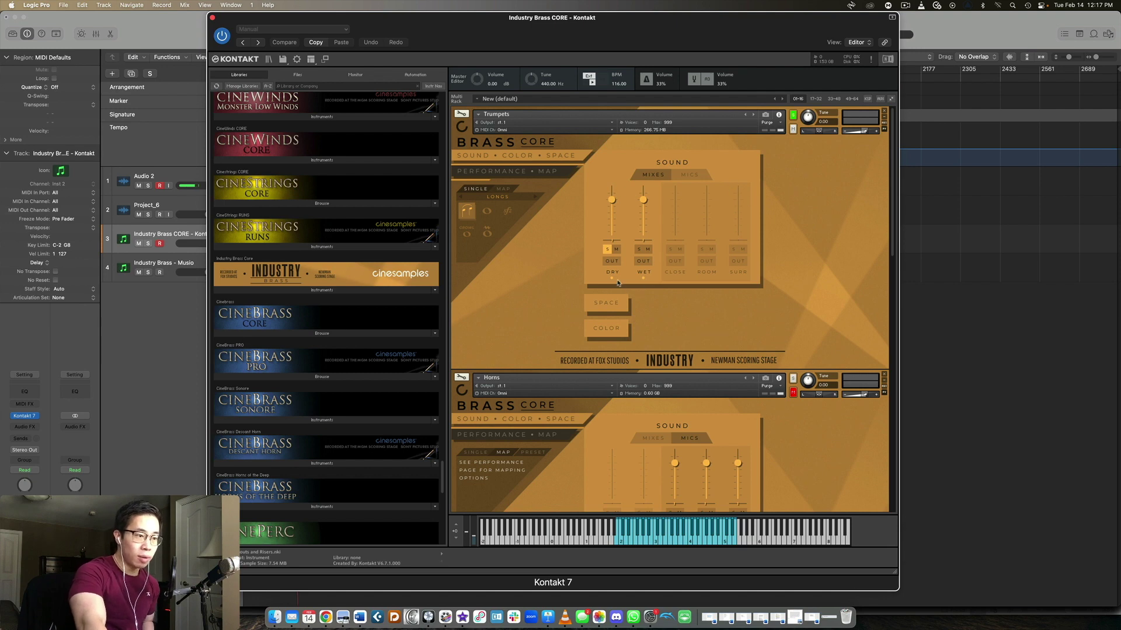
Solo the Trumpets' Wet mix instead of the Dry mix, and audition the Sustain articulation before returning to Legato.
click(639, 250)
click(607, 249)
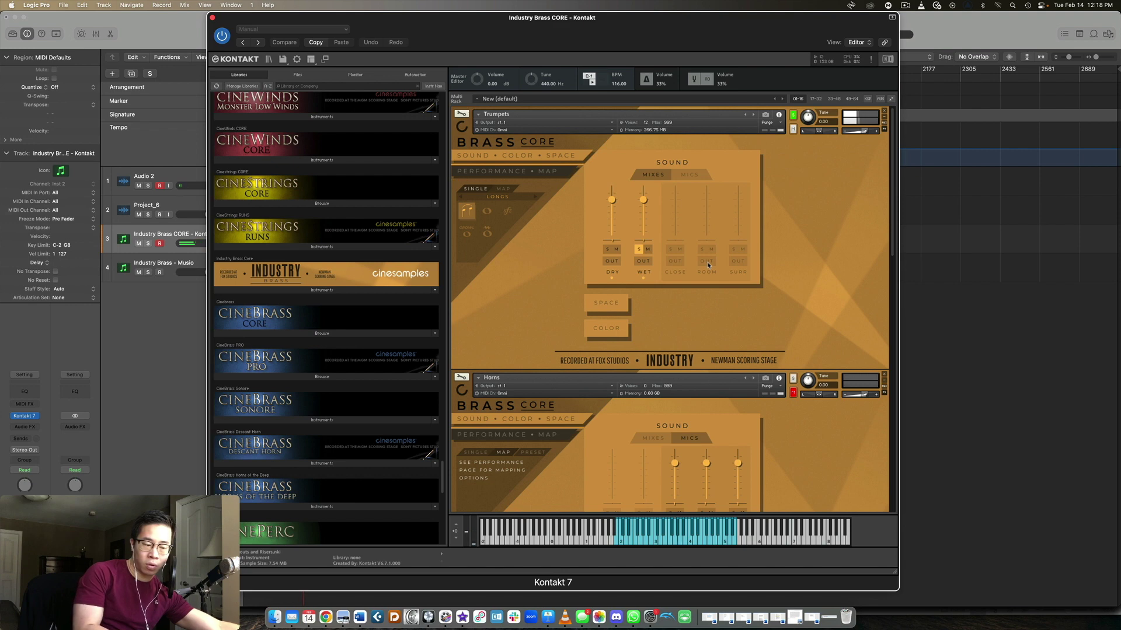
click(488, 210)
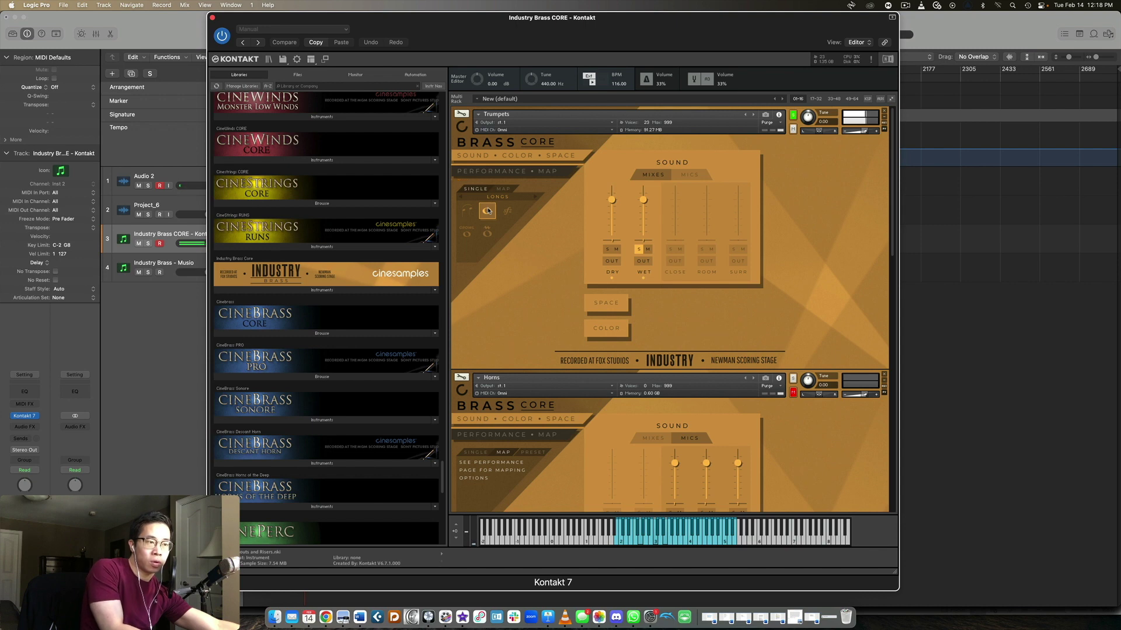
click(467, 210)
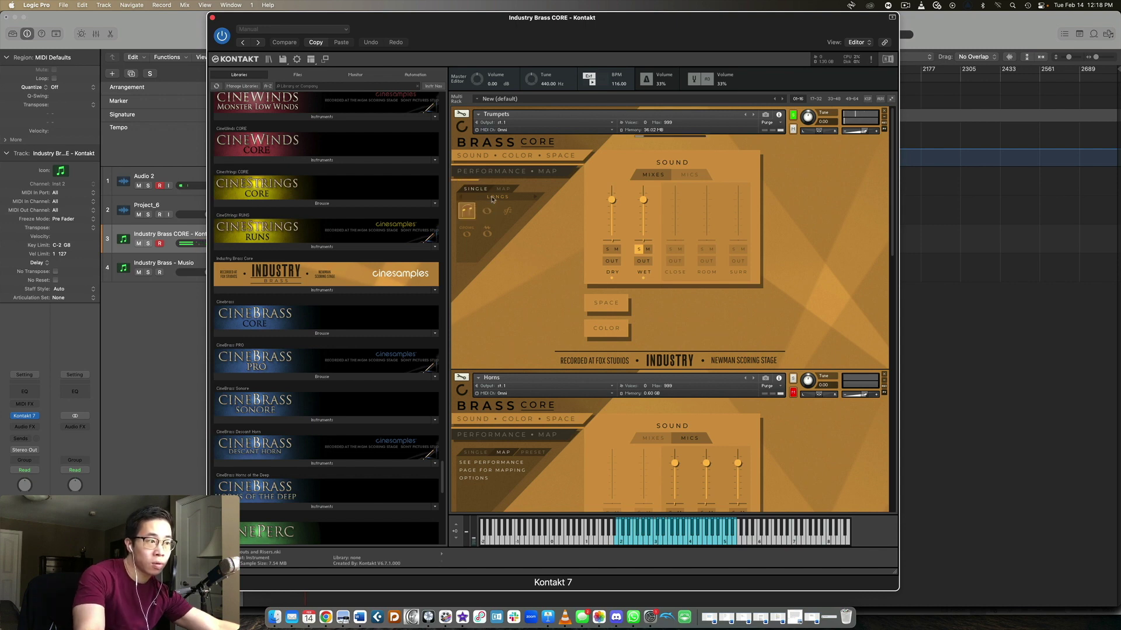
Enable articulation mapping on the Trumpets' Performance page to try Legato's polyphonic and speed options, and return to Single mode.
click(522, 173)
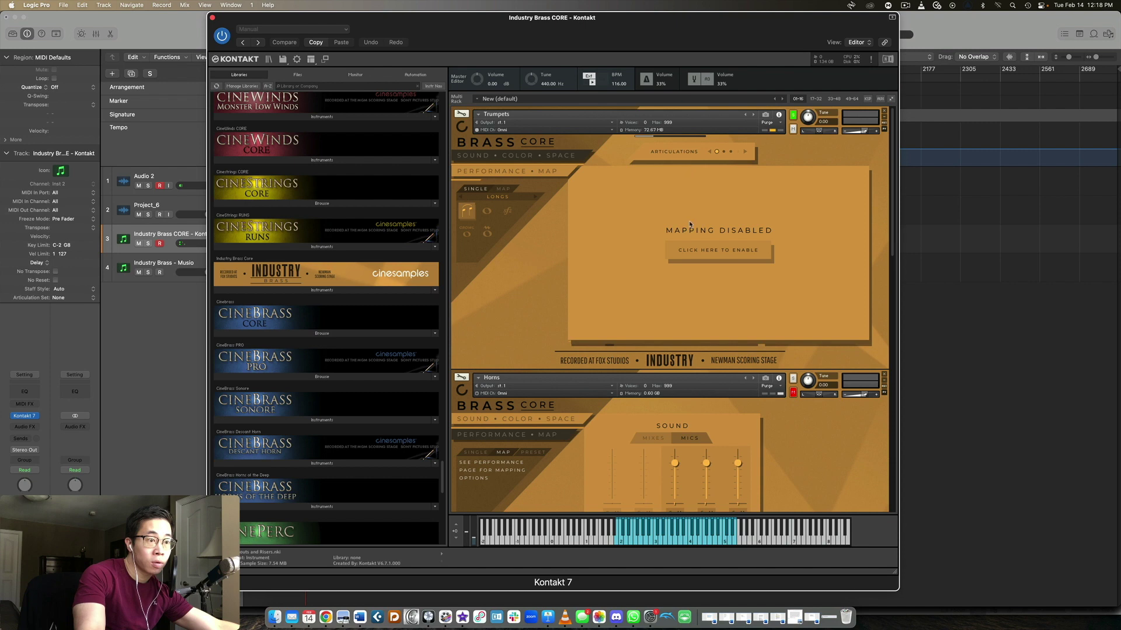
click(701, 258)
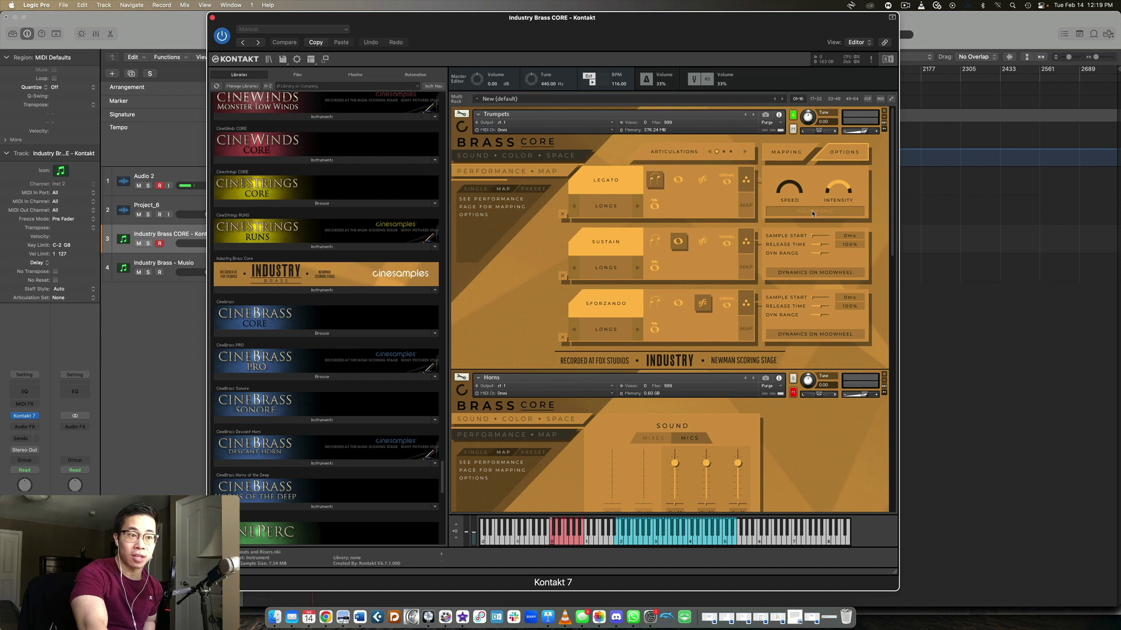
click(815, 212)
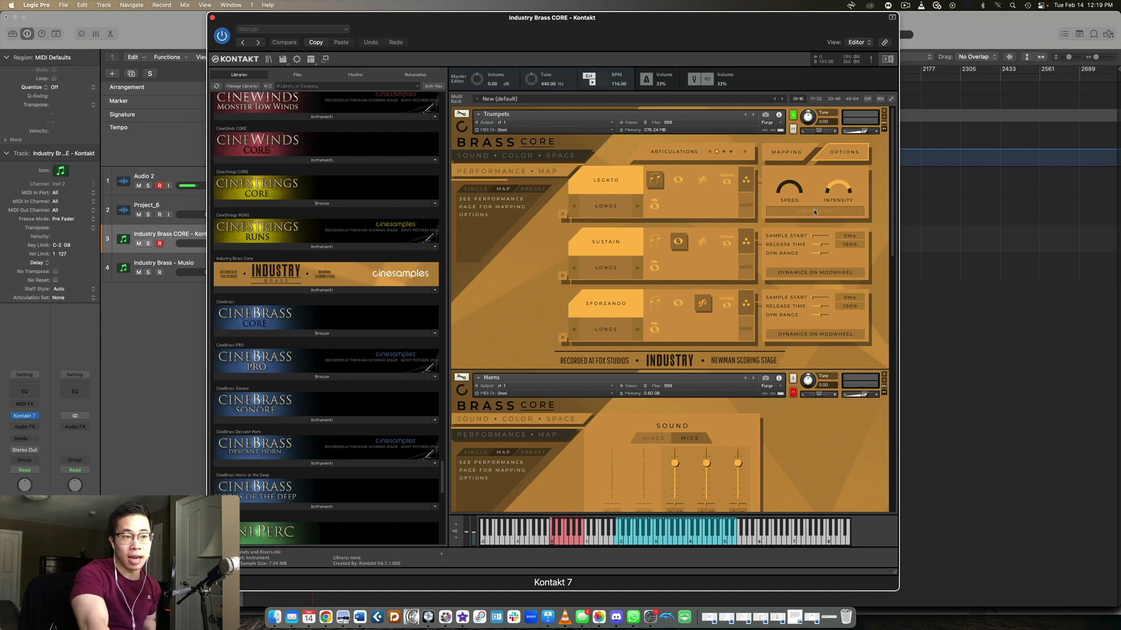
click(815, 211)
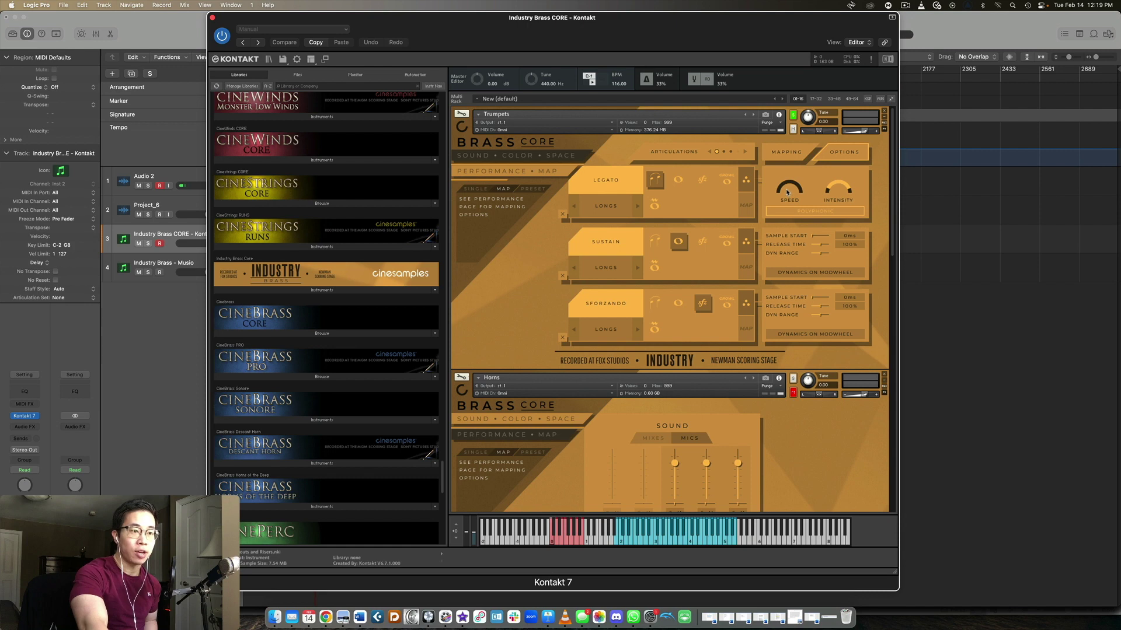
mouse_move(789, 181)
mouse_down()
mouse_move(797, 174)
mouse_move(805, 210)
mouse_move(801, 182)
mouse_up()
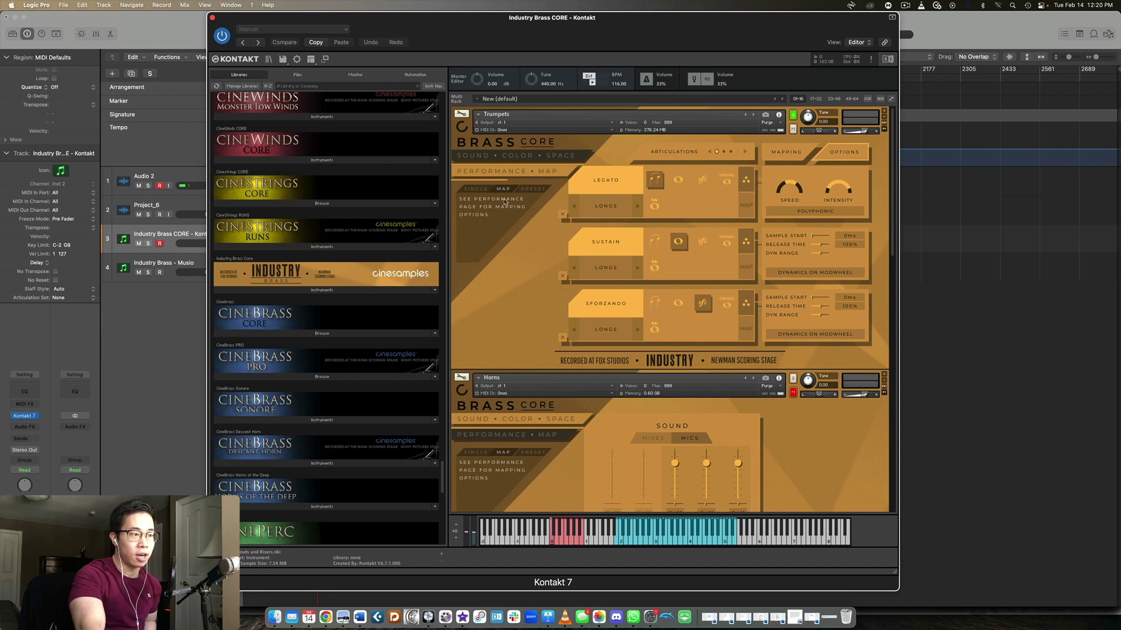
click(476, 189)
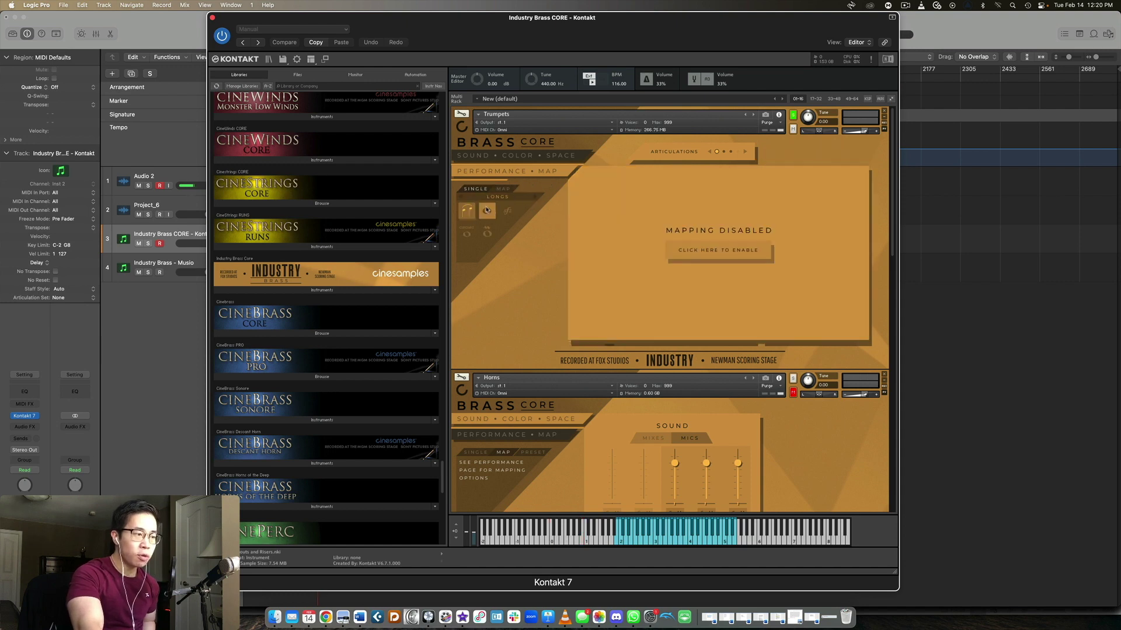
Audition the Trumpets' last two Longs articulations and both articulations in the Muted Longs group.
click(467, 234)
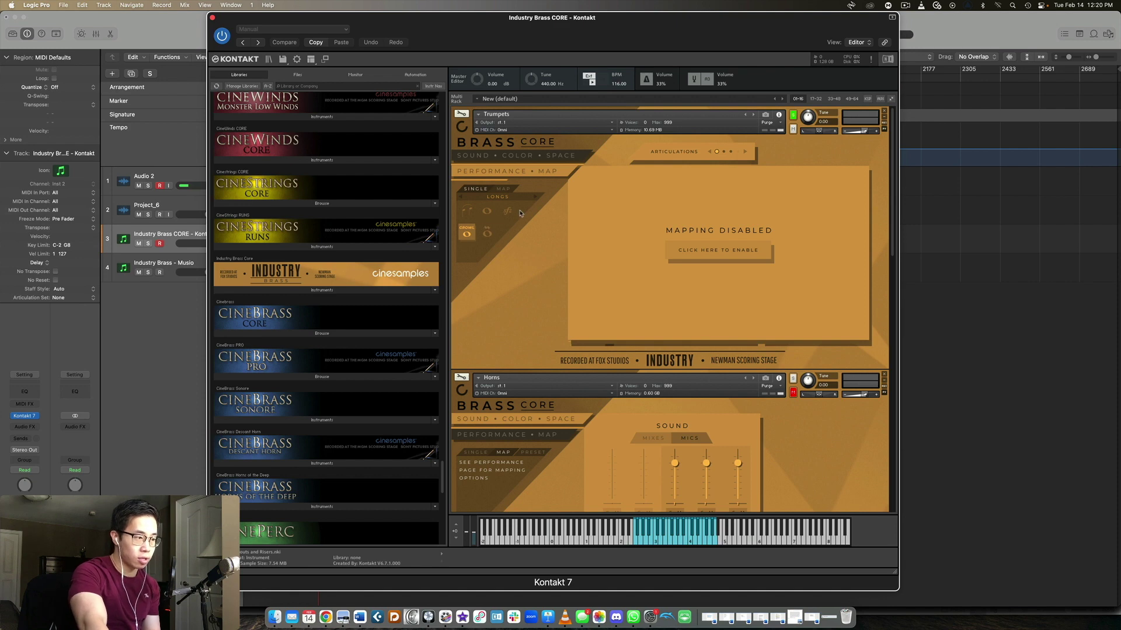
click(488, 233)
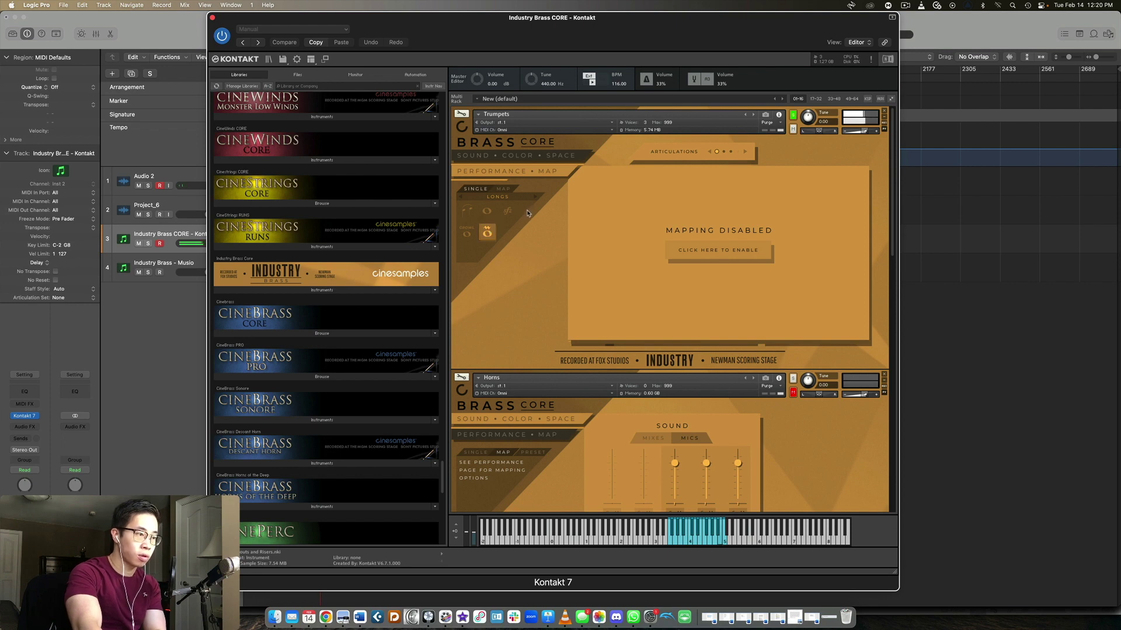
click(535, 197)
click(472, 213)
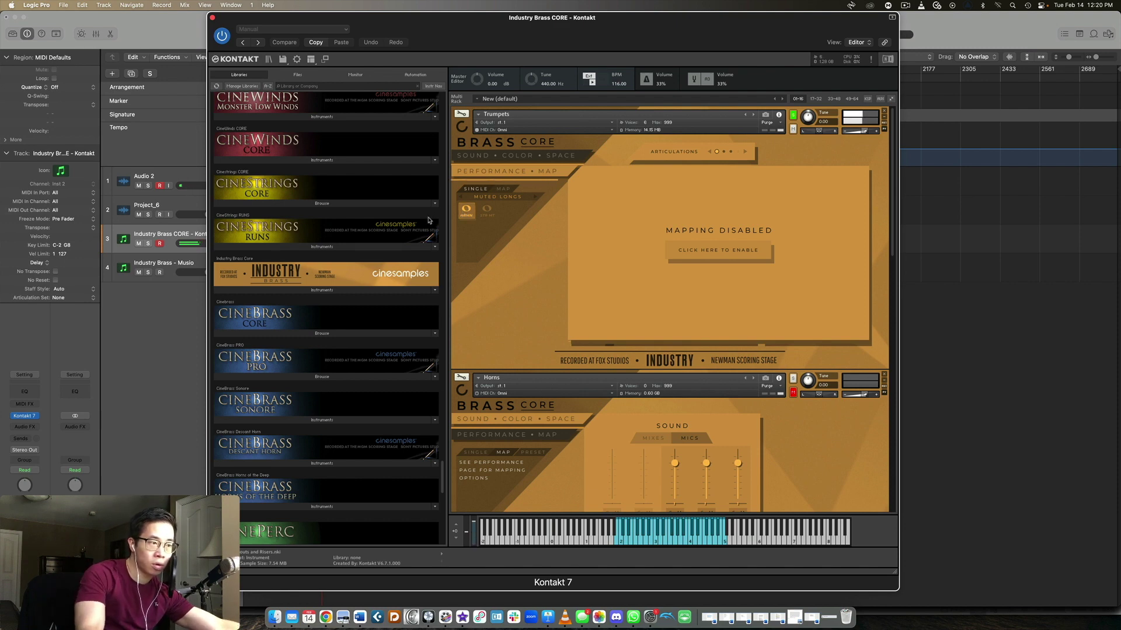
click(483, 214)
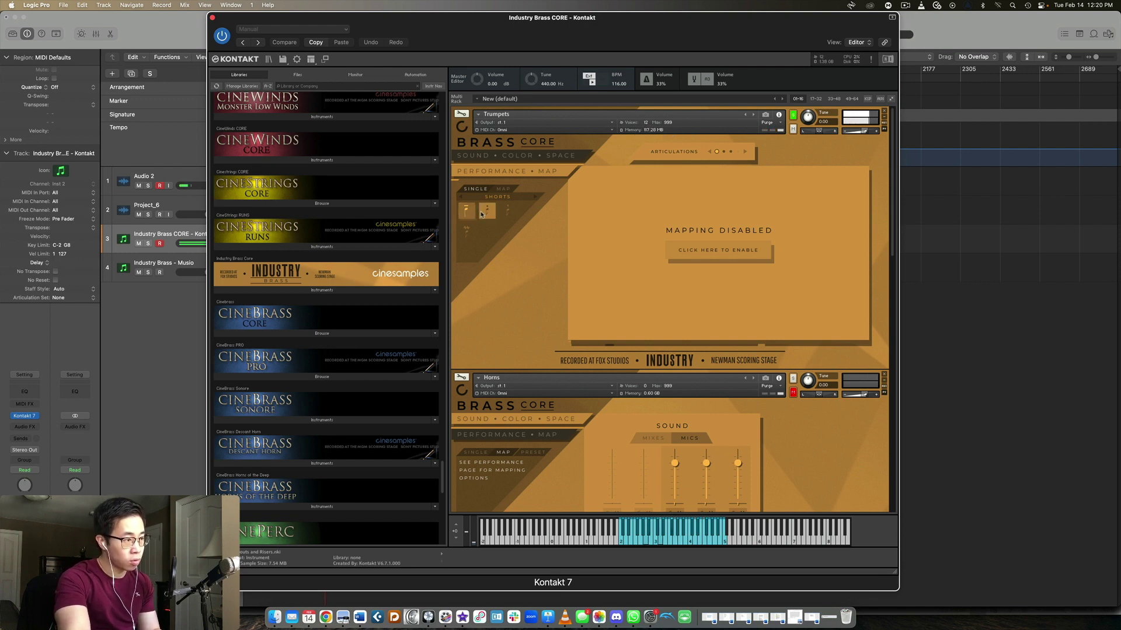
Audition the second, third and fourth articulations in the Trumpets' Shorts group.
click(488, 211)
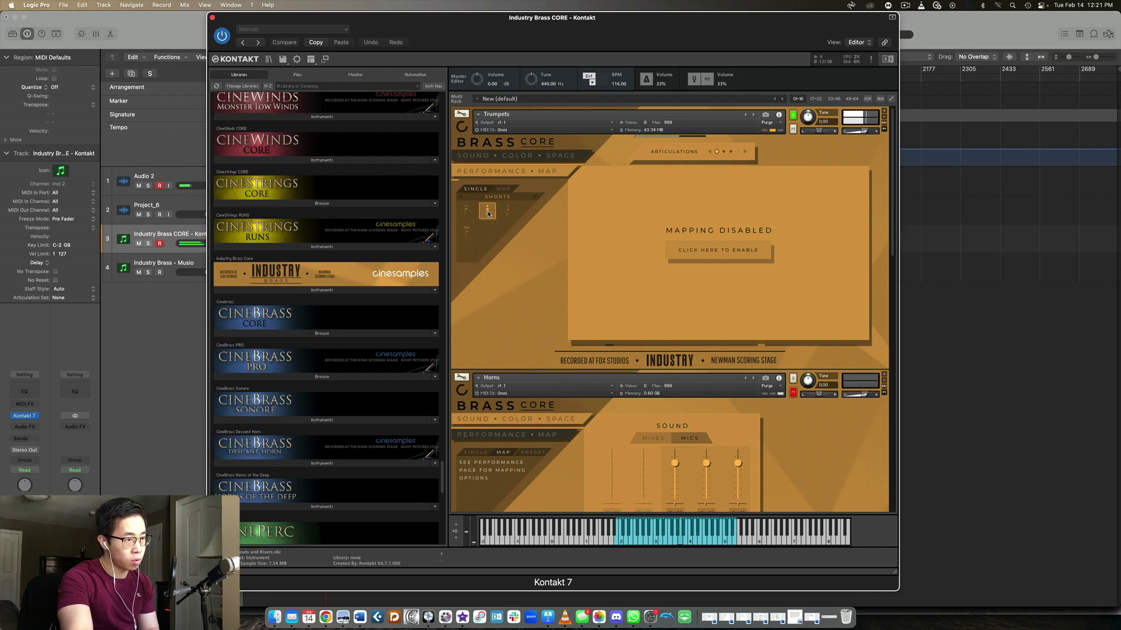
click(507, 211)
click(509, 211)
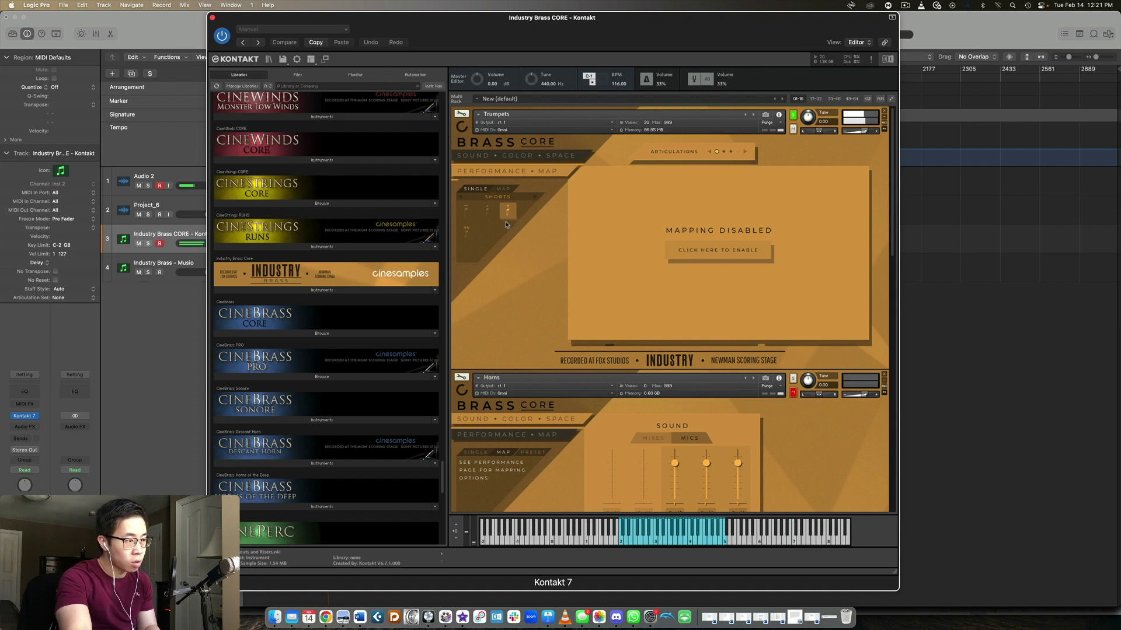
click(473, 231)
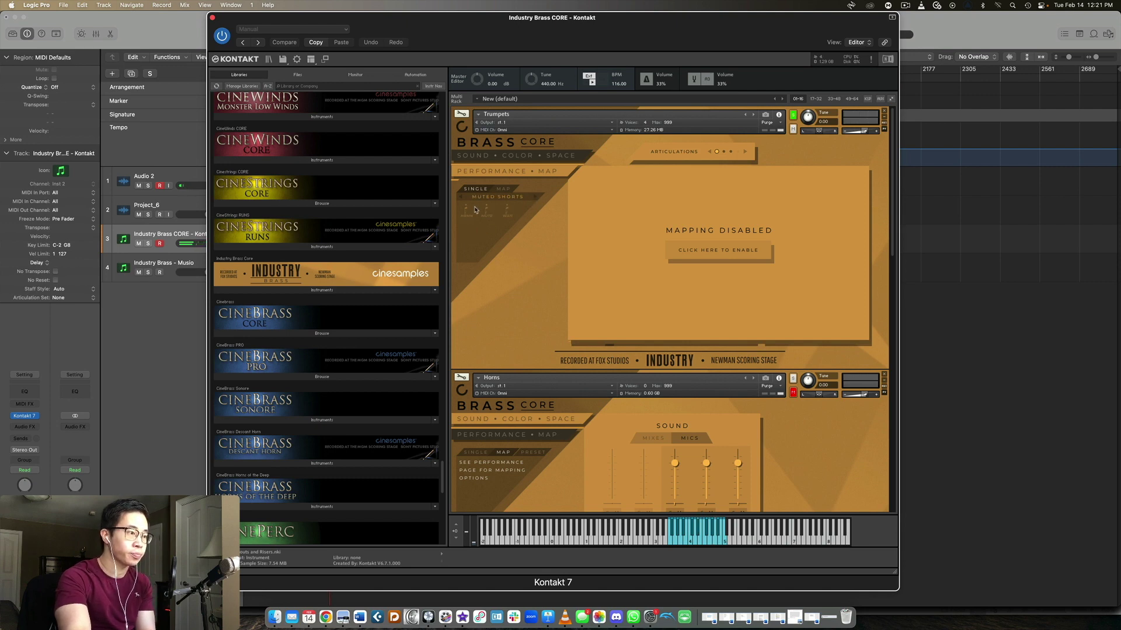
Audition each of the three Muted Shorts articulations of the Trumpets in turn.
click(470, 212)
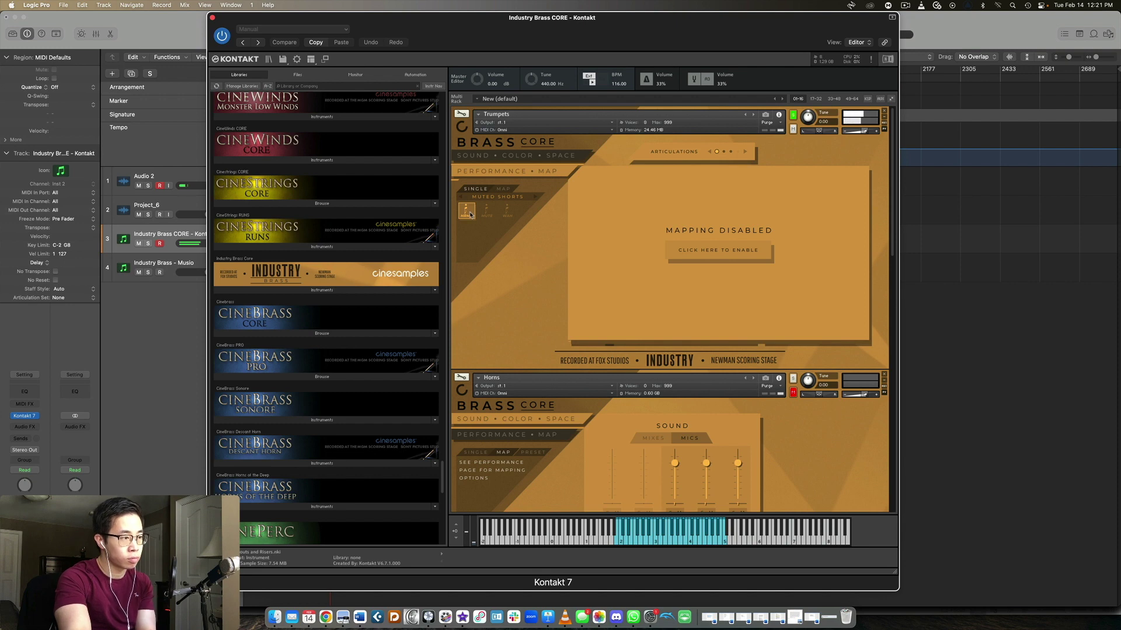
click(486, 212)
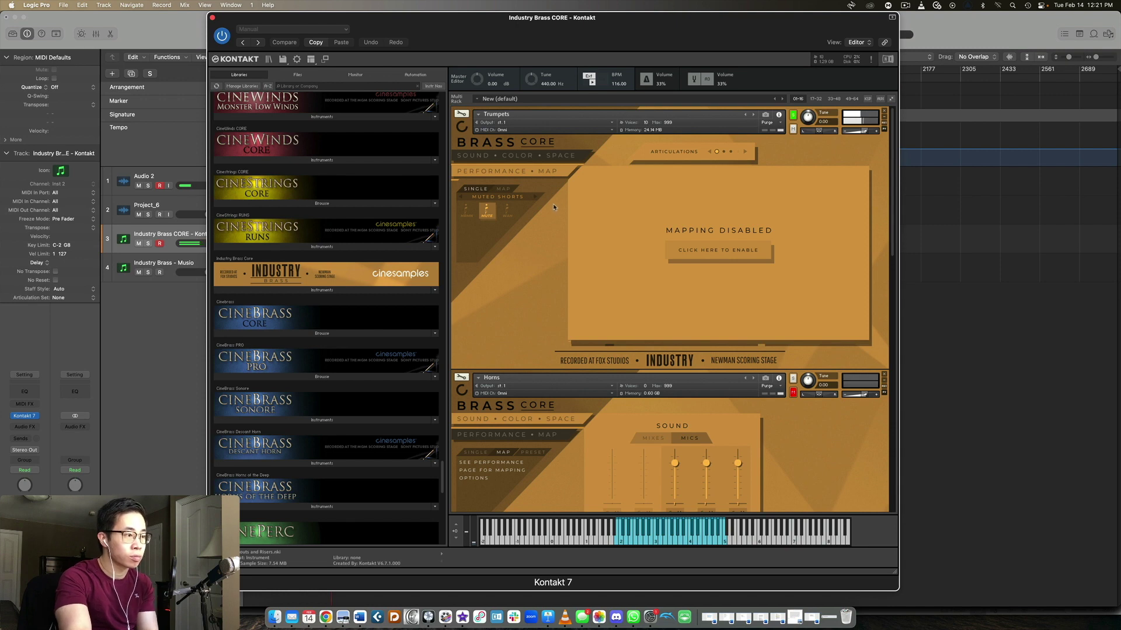
click(507, 210)
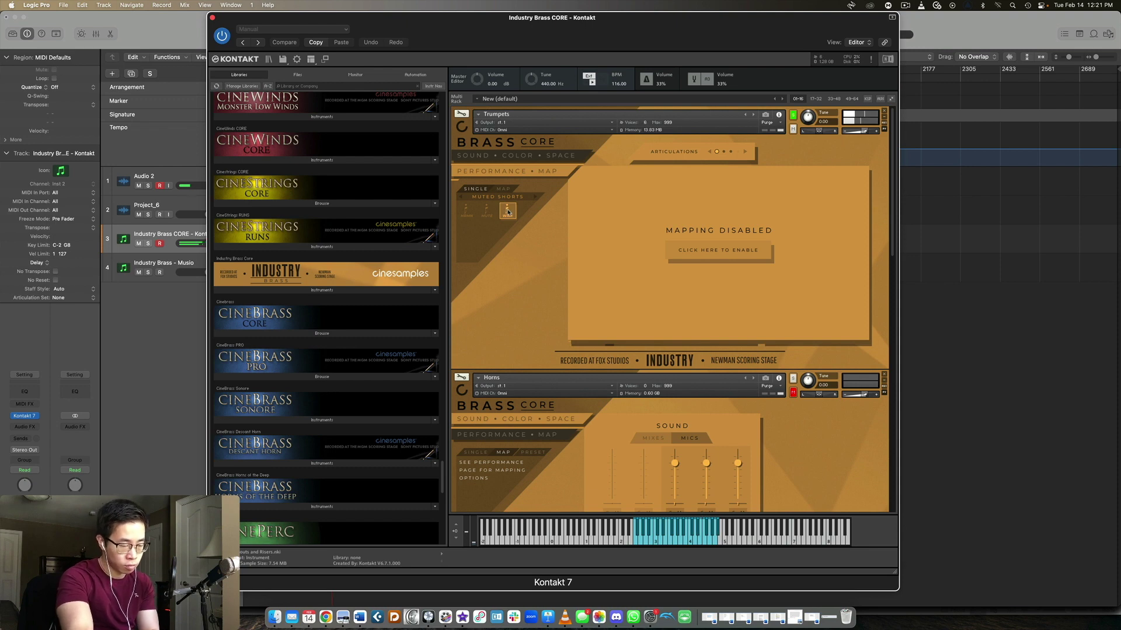
Bring up the Trumpets' Rips group and audition its two articulations.
click(533, 198)
click(465, 212)
click(487, 211)
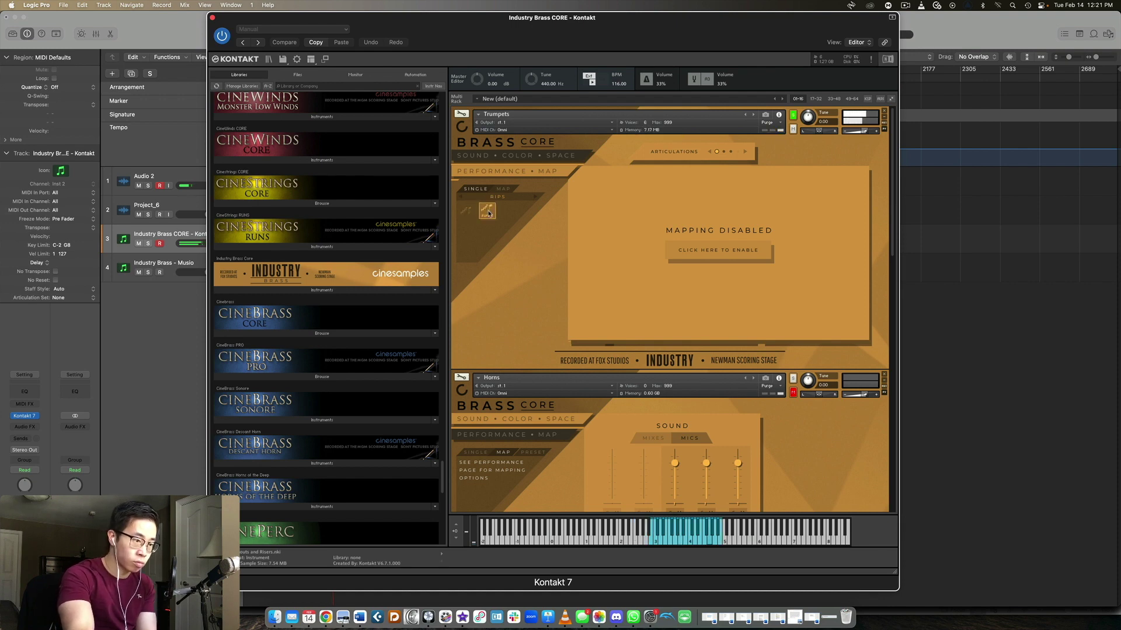
Audition all six Falls & Doits articulations of the Trumpets one after another.
click(470, 212)
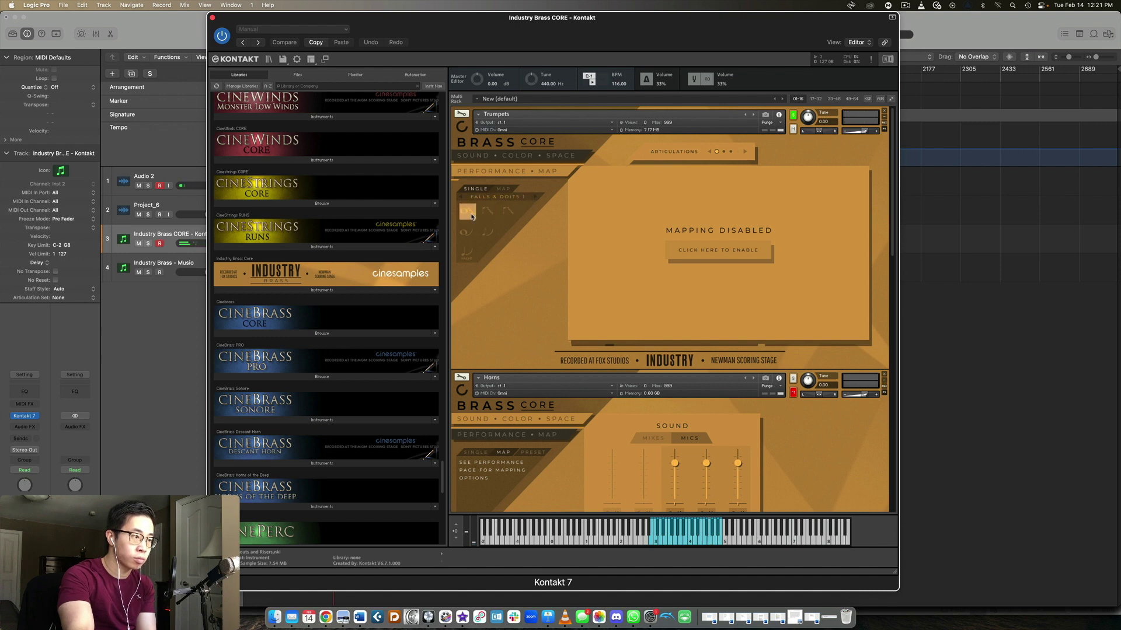
click(506, 212)
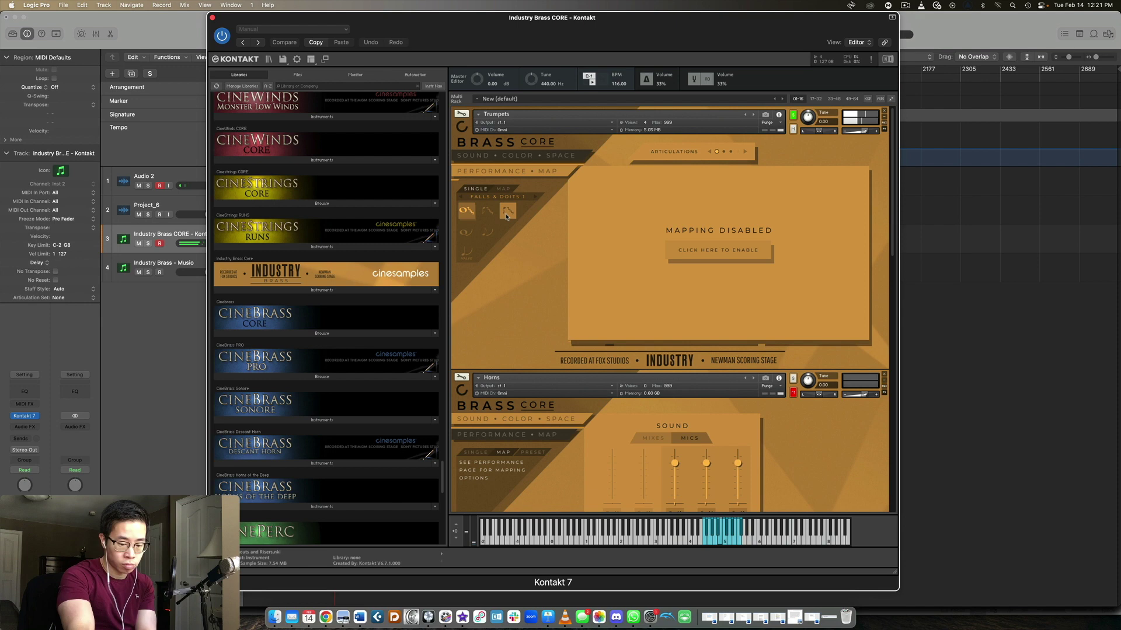
click(488, 213)
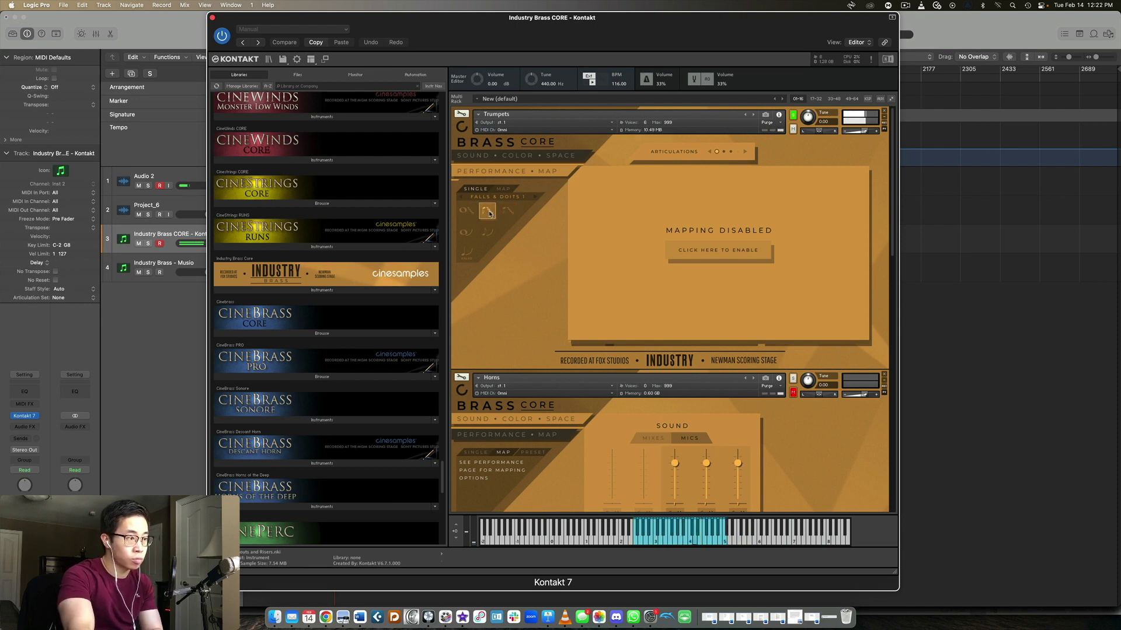
click(510, 211)
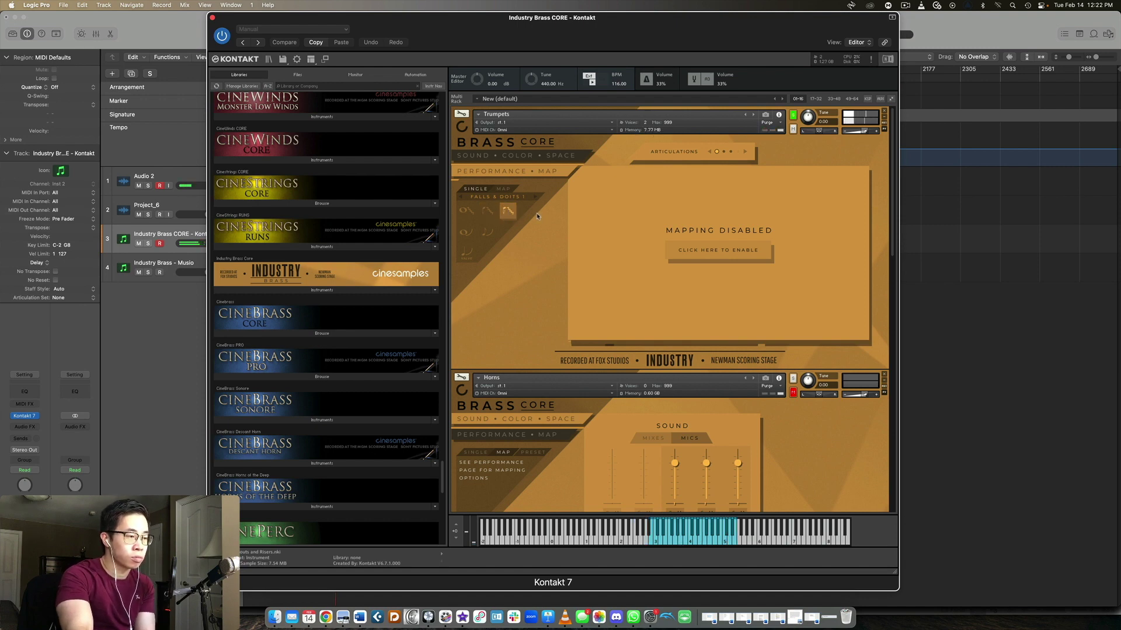
click(466, 232)
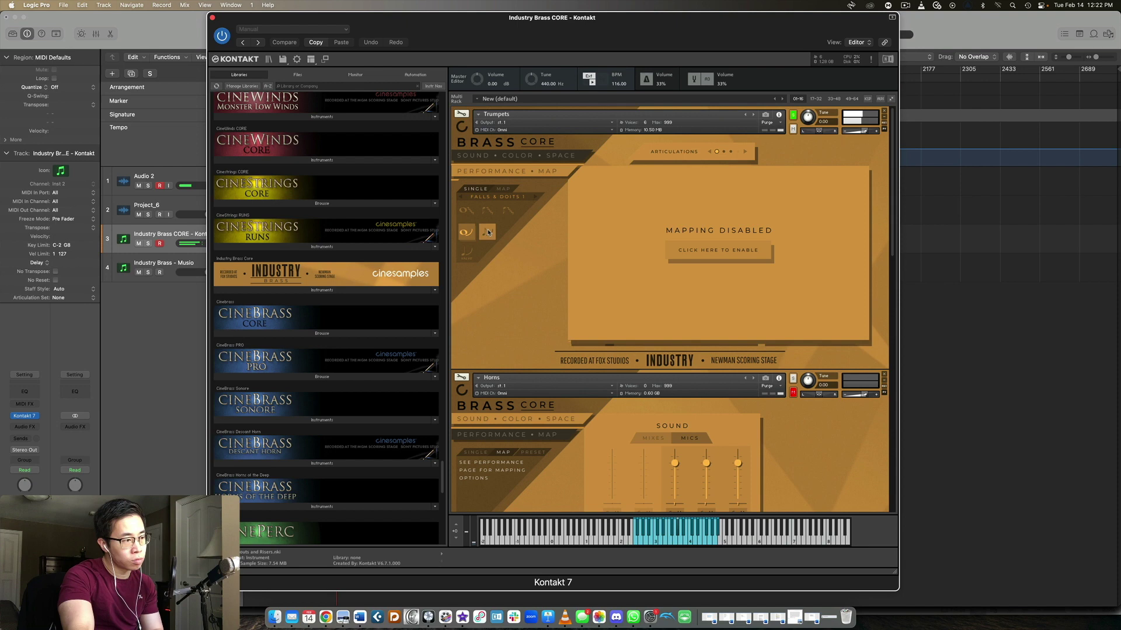
click(488, 232)
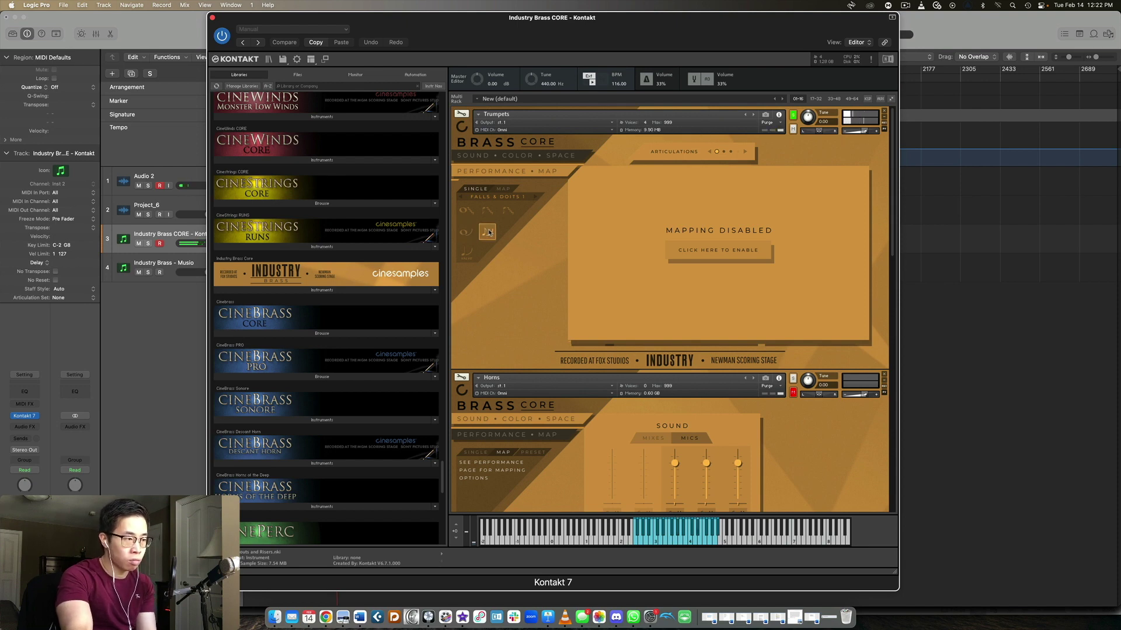
click(470, 252)
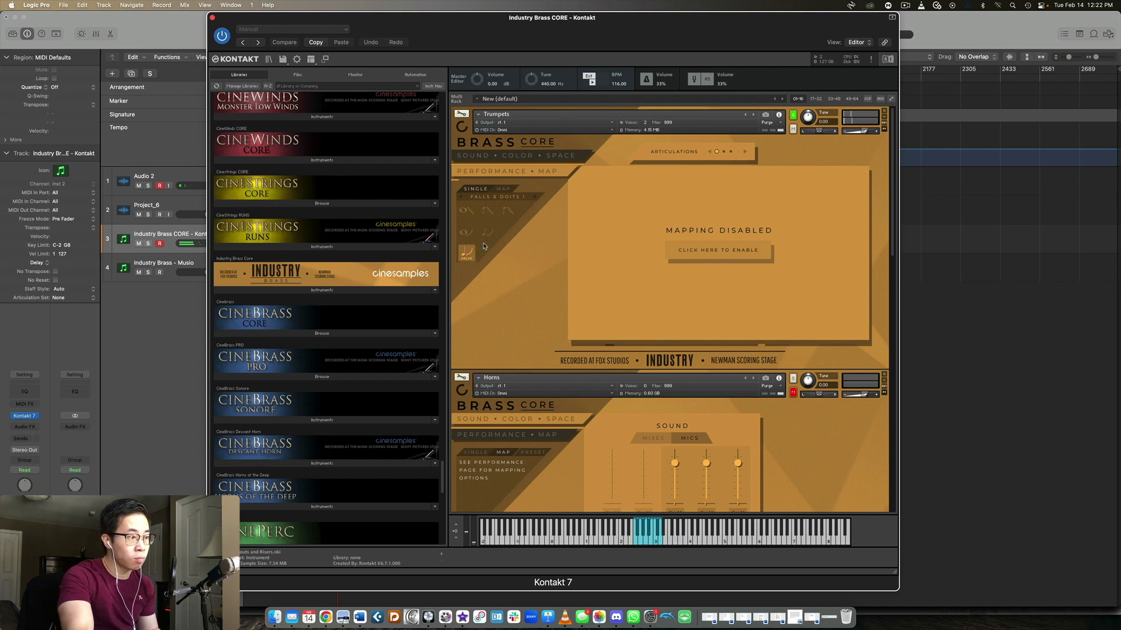
Bring up the Trumpets' Crescendos group and audition its four articulations in turn.
click(531, 198)
click(466, 211)
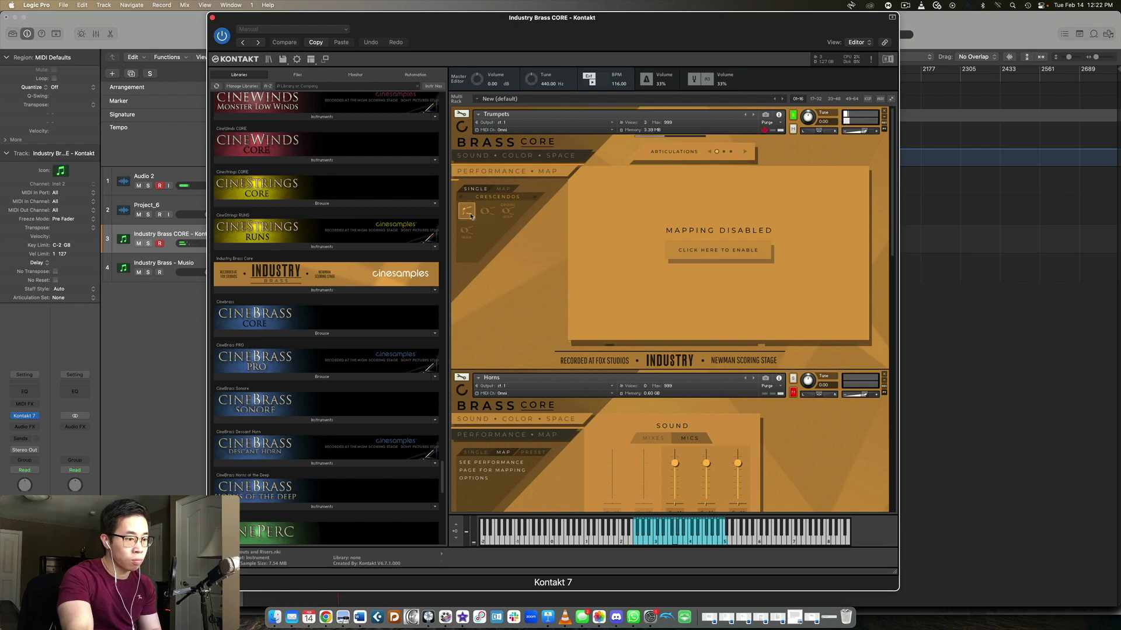
click(487, 214)
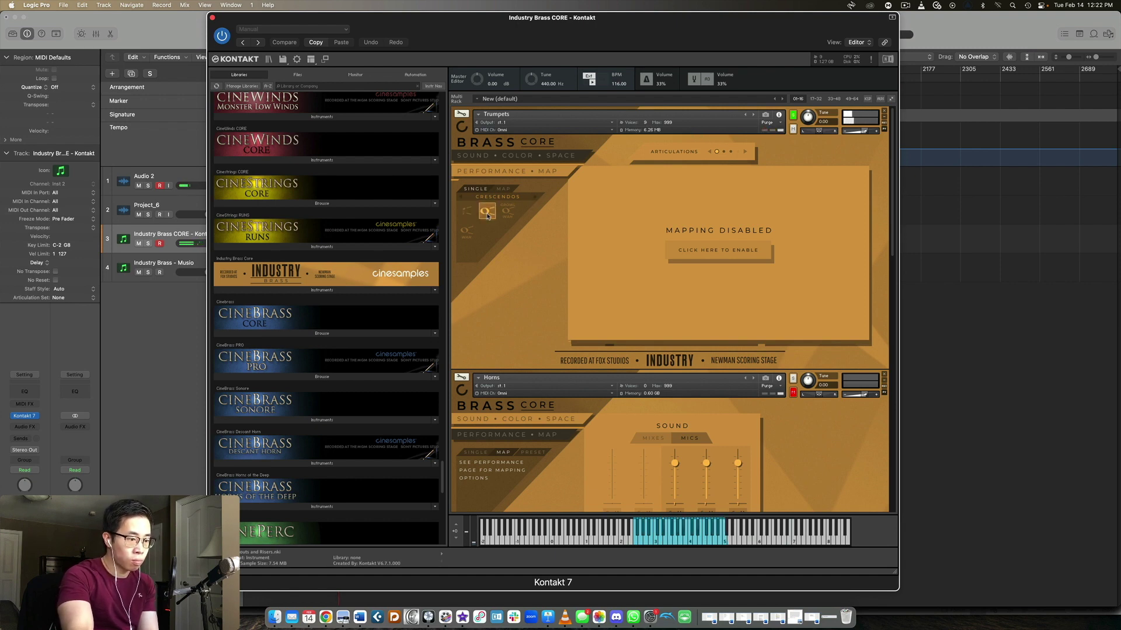
click(506, 213)
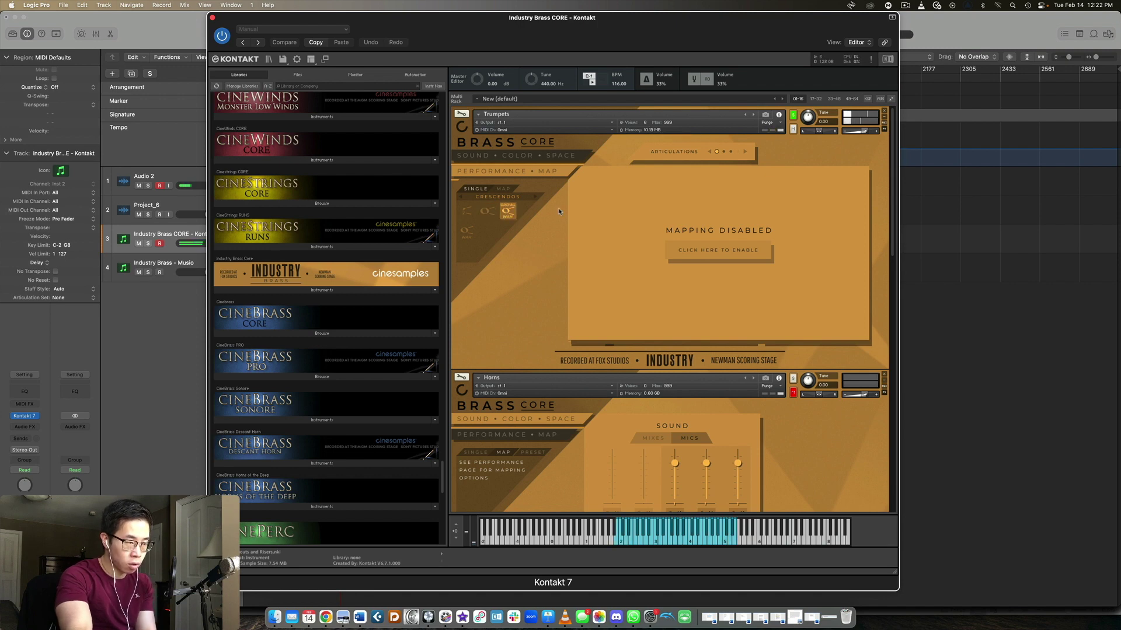
click(467, 233)
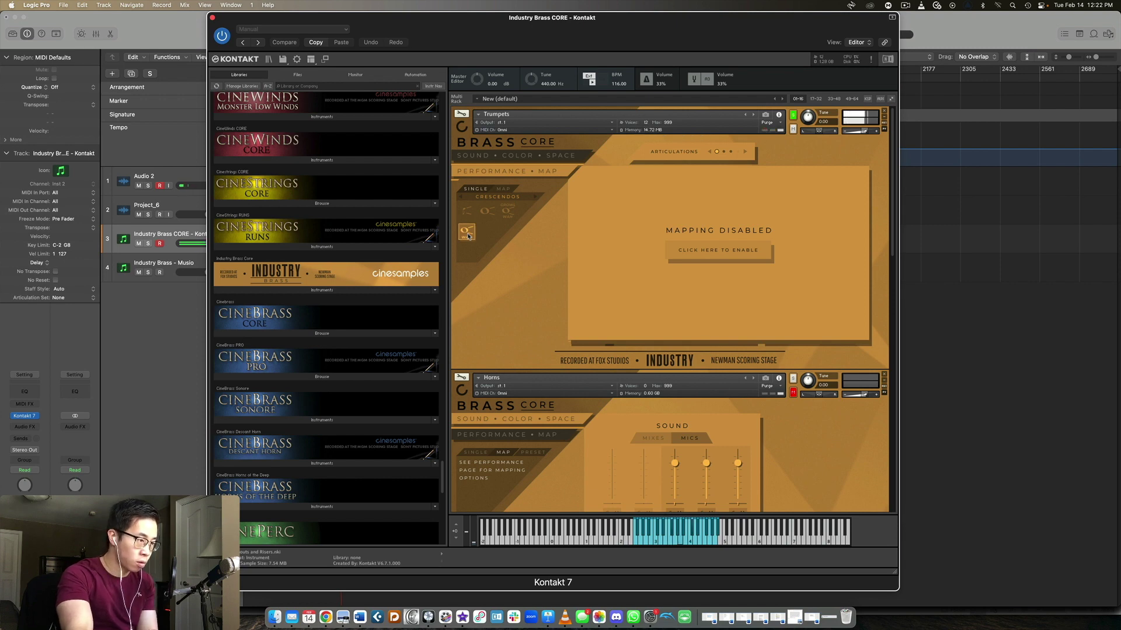
Audition the Trumpets' single Effects articulation, return to the Longs group and reveal the Mapping and Options page headings.
click(529, 201)
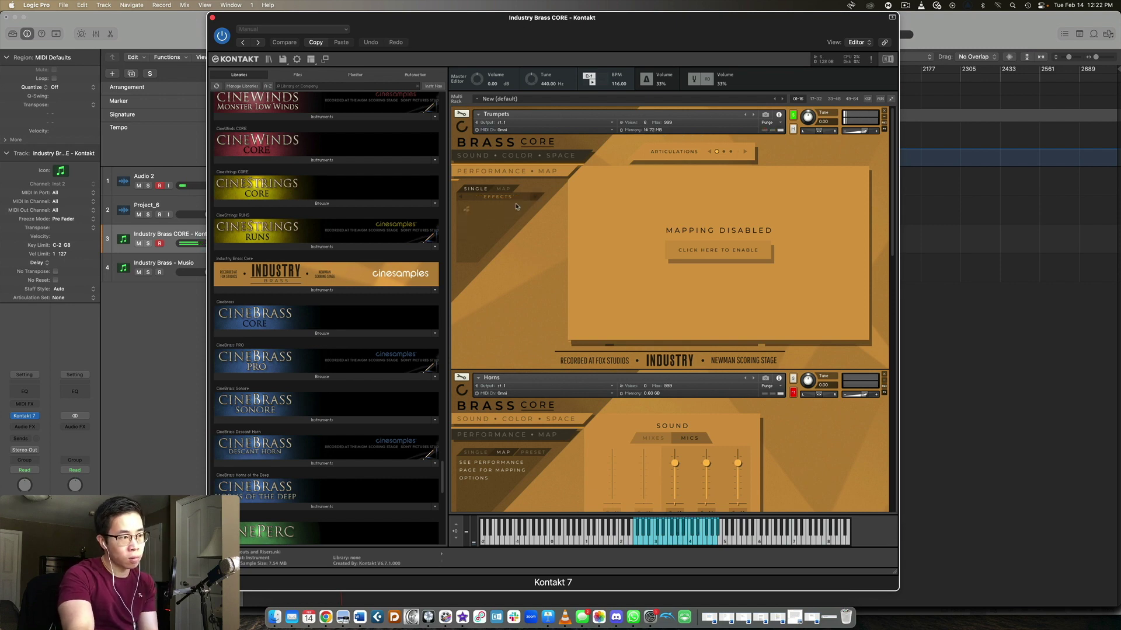
click(466, 212)
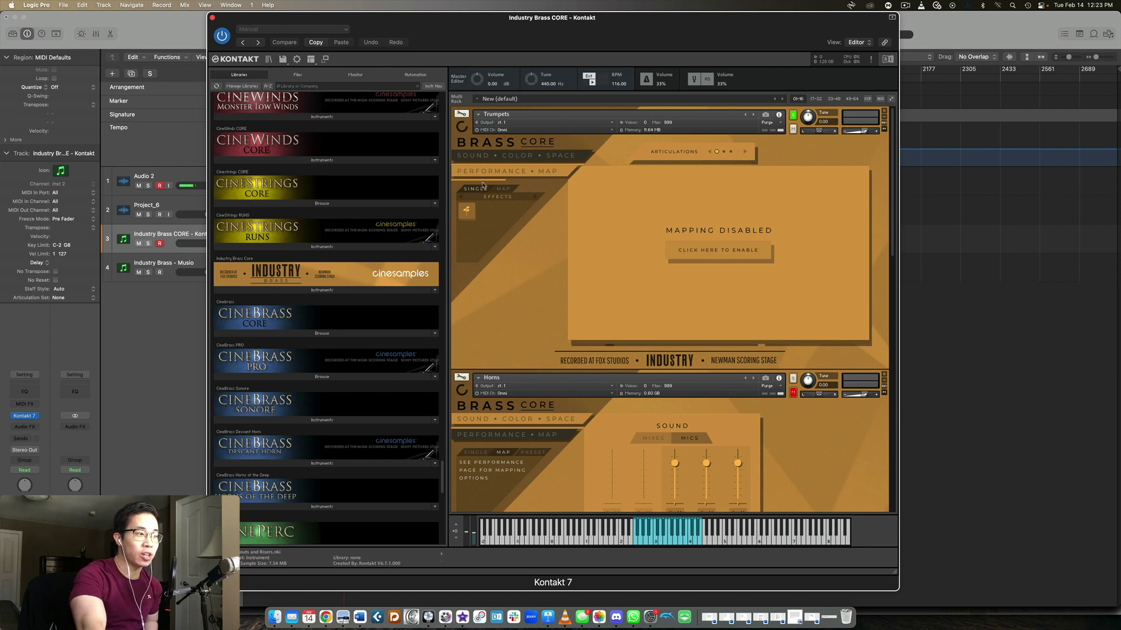
click(533, 199)
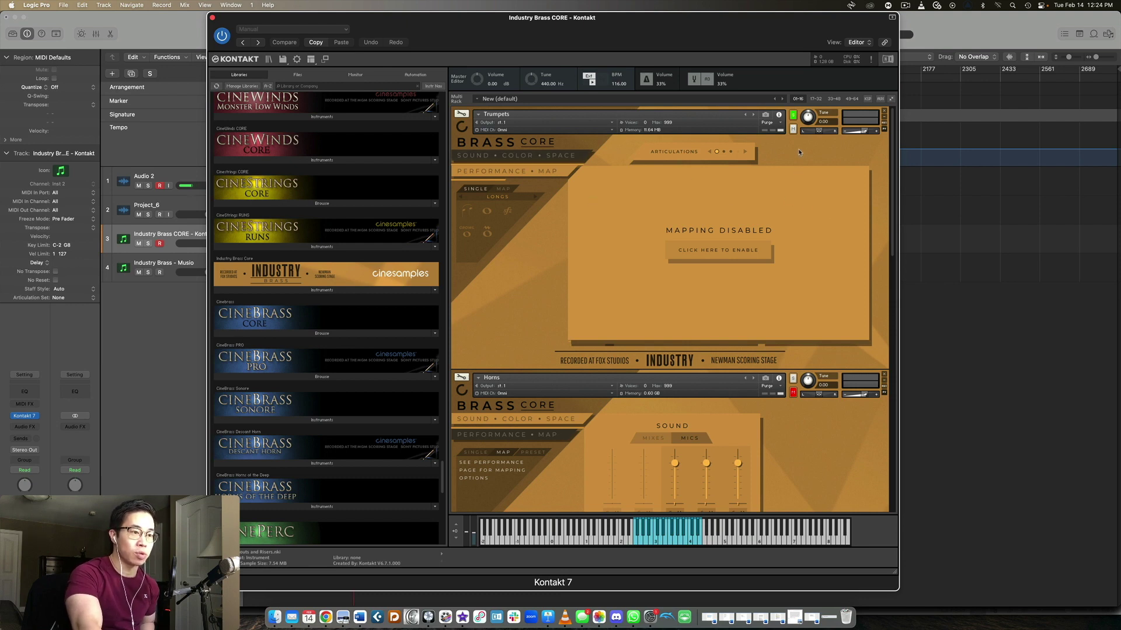
click(745, 153)
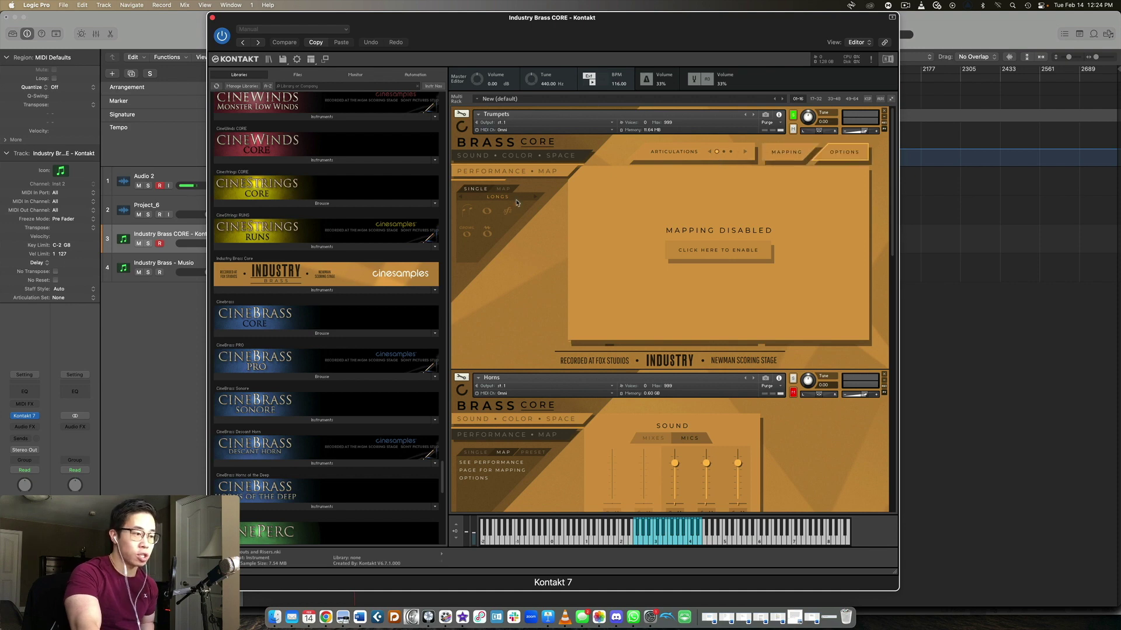
Solo the Horns instrument in the rack and solo its Close microphone.
scroll(758, 233, down, 5)
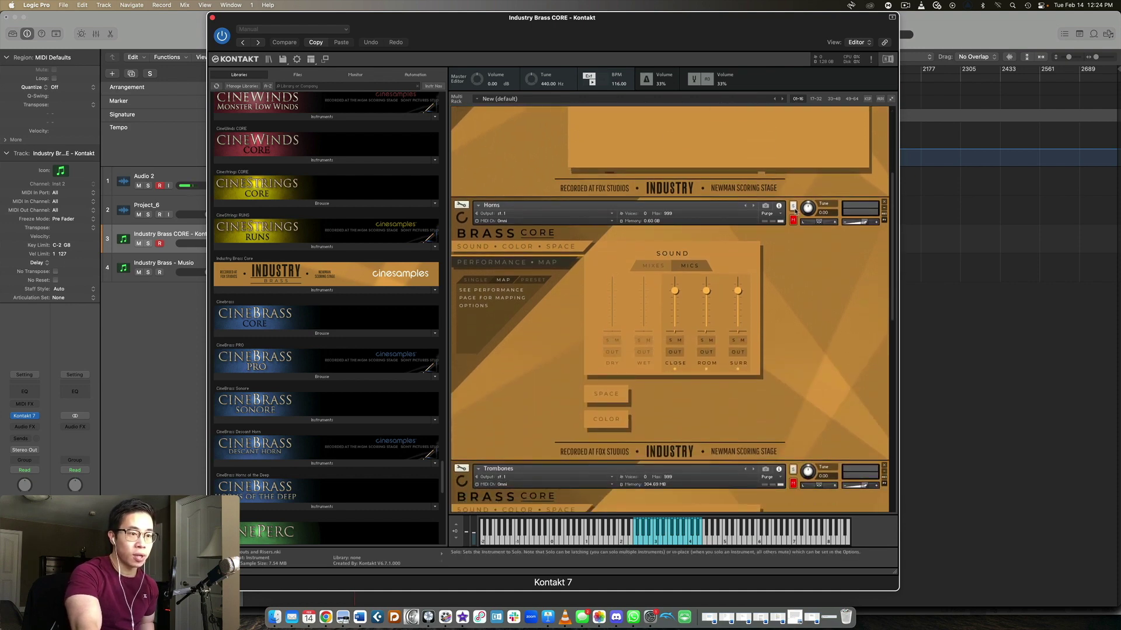
click(794, 206)
scroll(811, 288, down, 1)
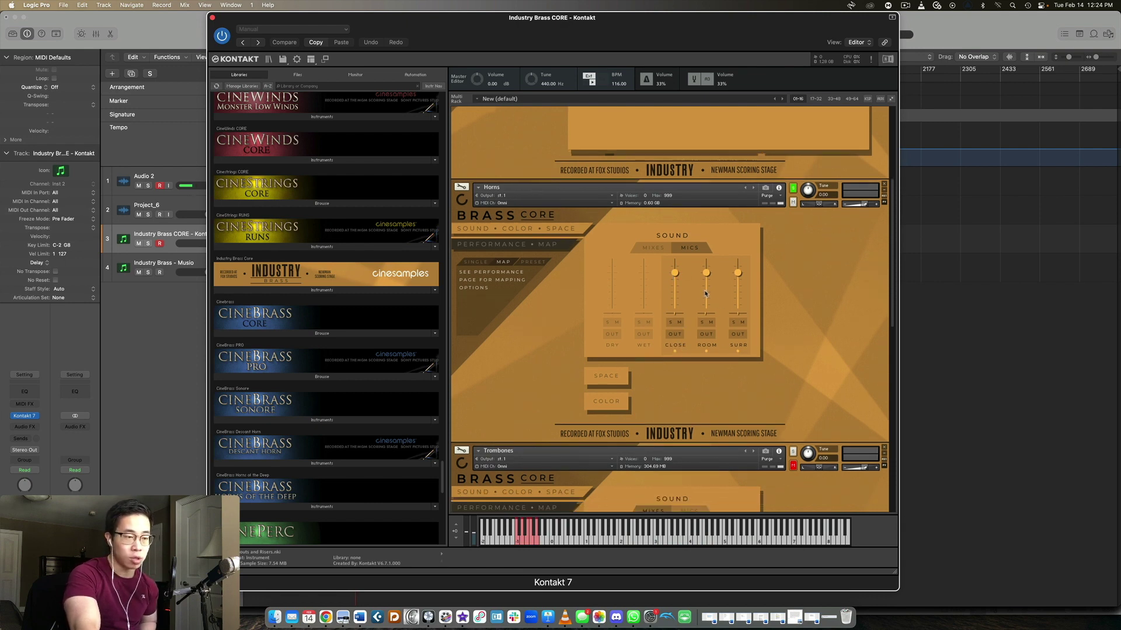
scroll(654, 277, down, 2)
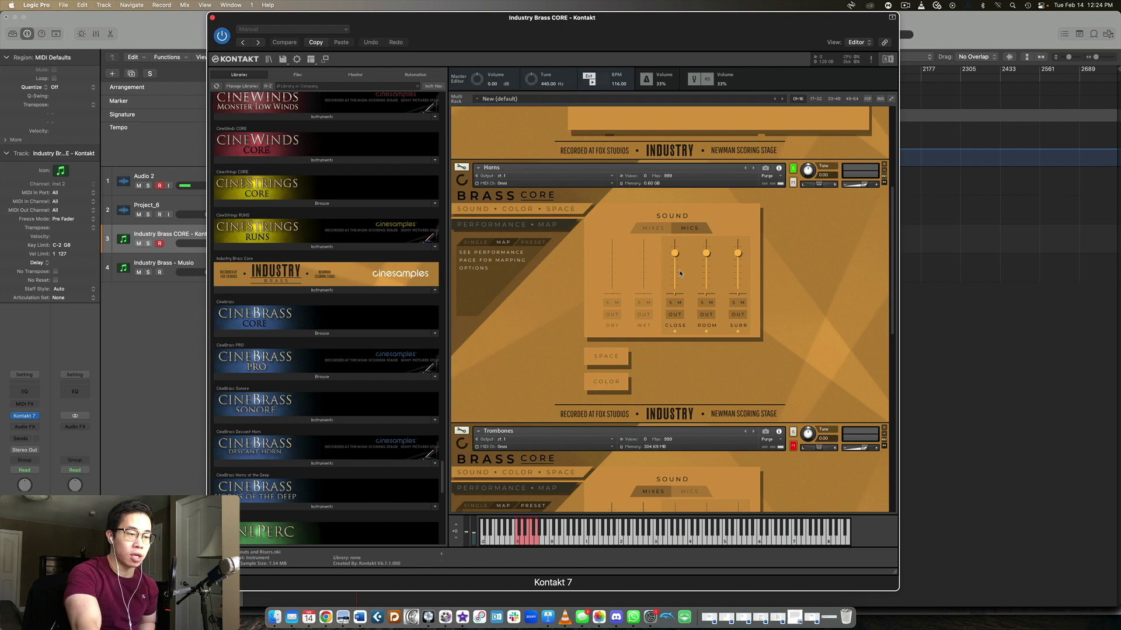
click(670, 302)
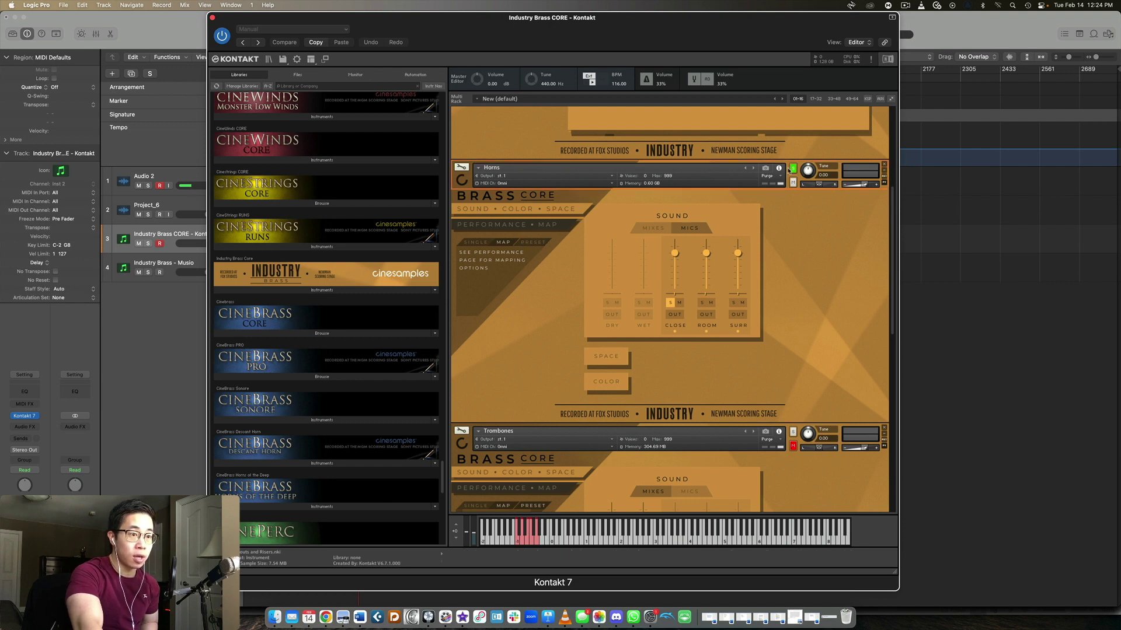
Put the Horns' articulation selection in Preset mode and examine the list of available mapping presets.
click(531, 242)
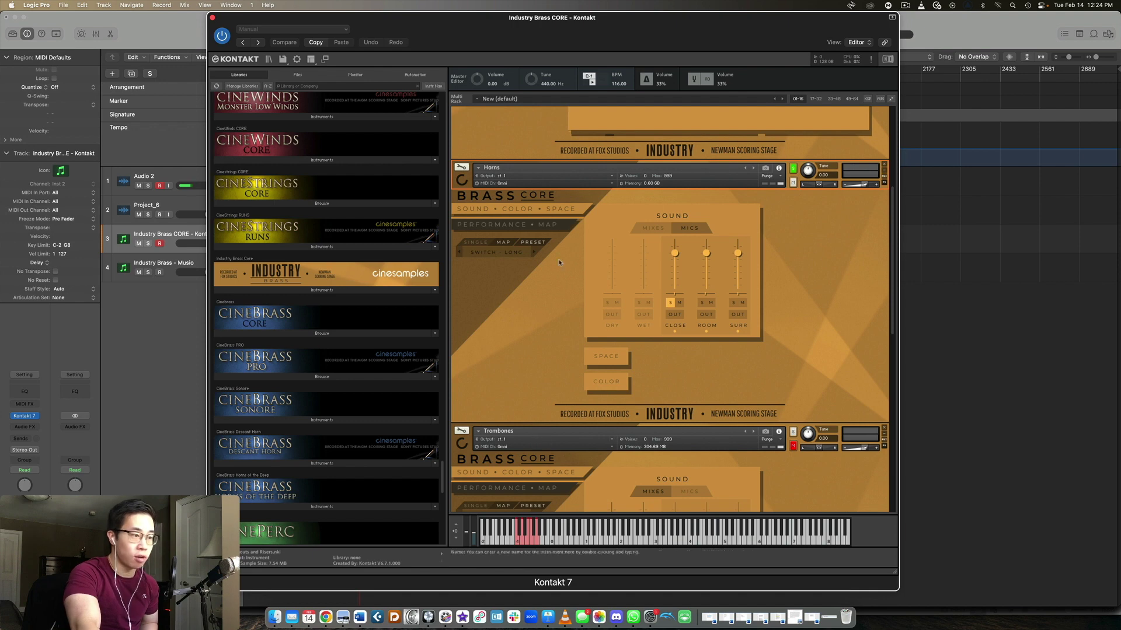
click(512, 253)
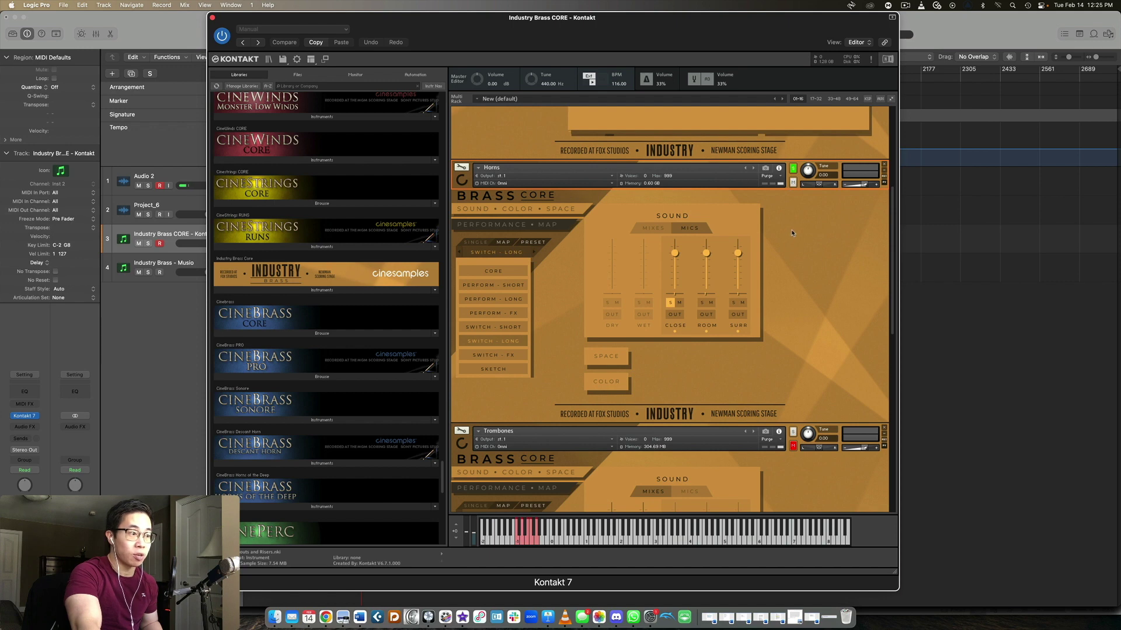
scroll(792, 233, down, 1)
scroll(795, 232, down, 6)
scroll(498, 314, up, 7)
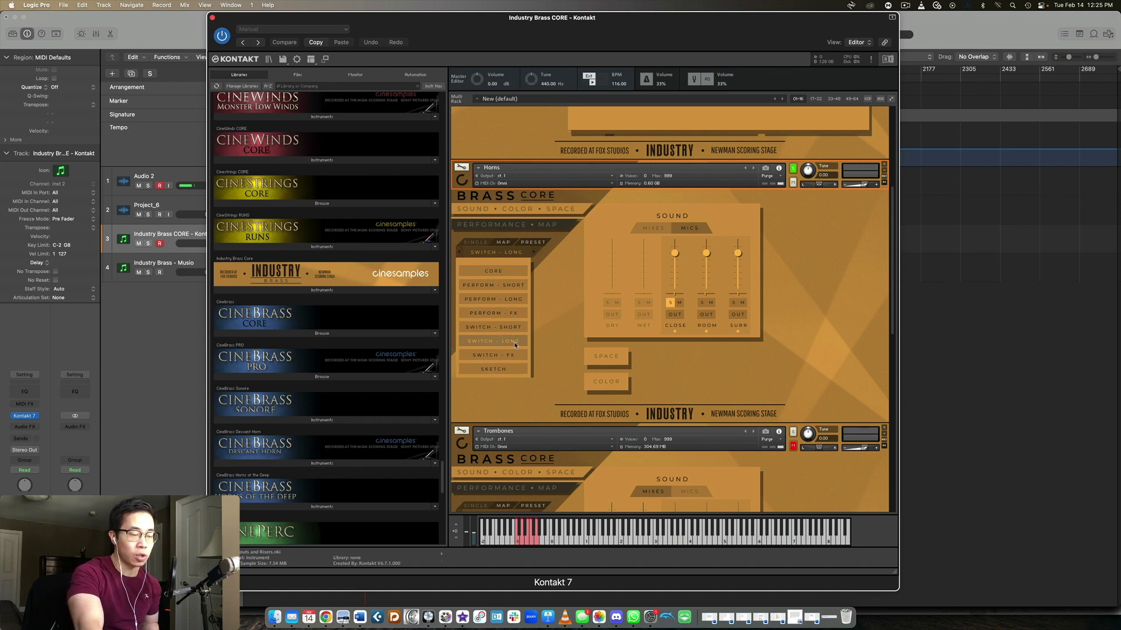
Solo the Horns' Room microphone instead of the Close microphone.
scroll(796, 220, down, 1)
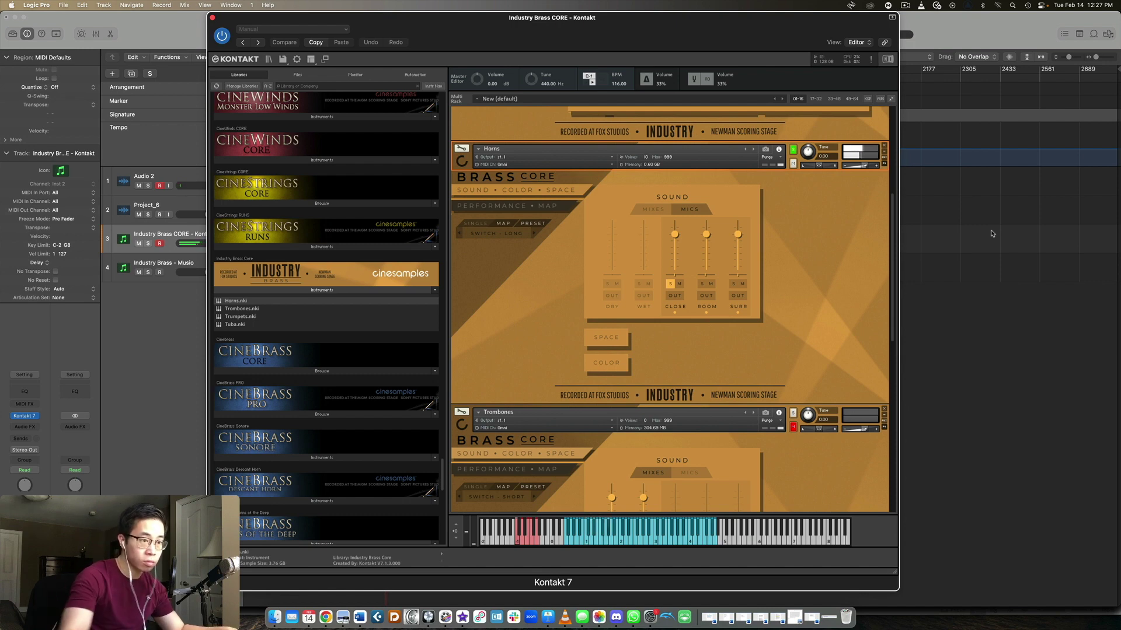
click(701, 283)
click(669, 284)
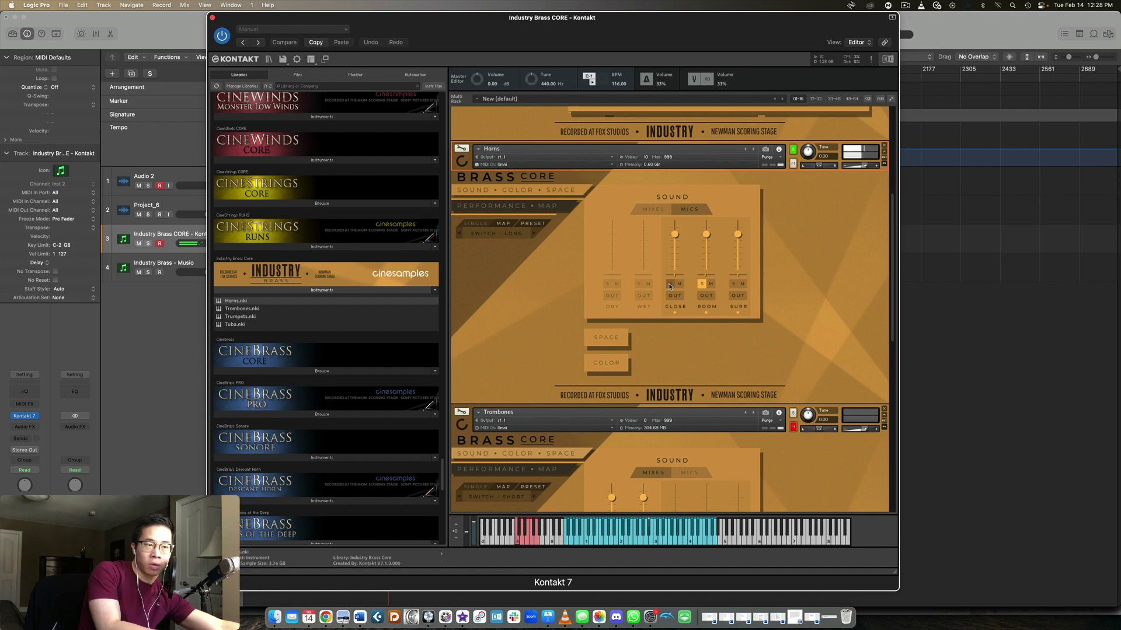
Audition the Horns' Surround microphone alone, followed by the Close and Room microphones soloed together.
click(733, 284)
click(701, 284)
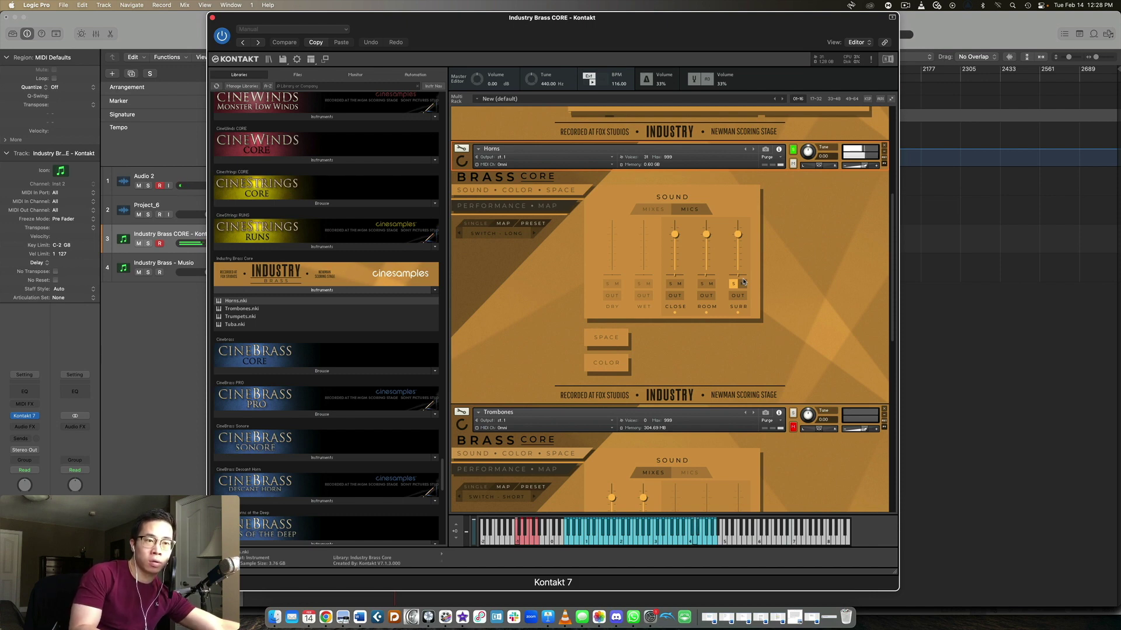
click(671, 284)
click(733, 284)
click(701, 284)
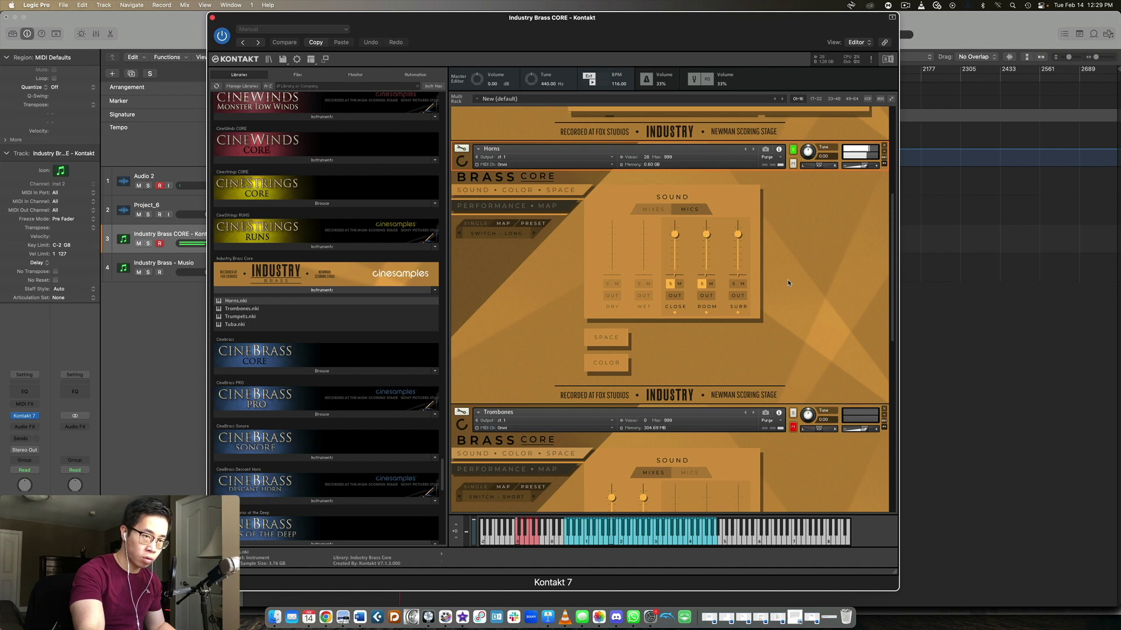
Solo the Horns' Close and Surround microphones as a pair, with the Room microphone unsoloed.
click(733, 284)
click(701, 284)
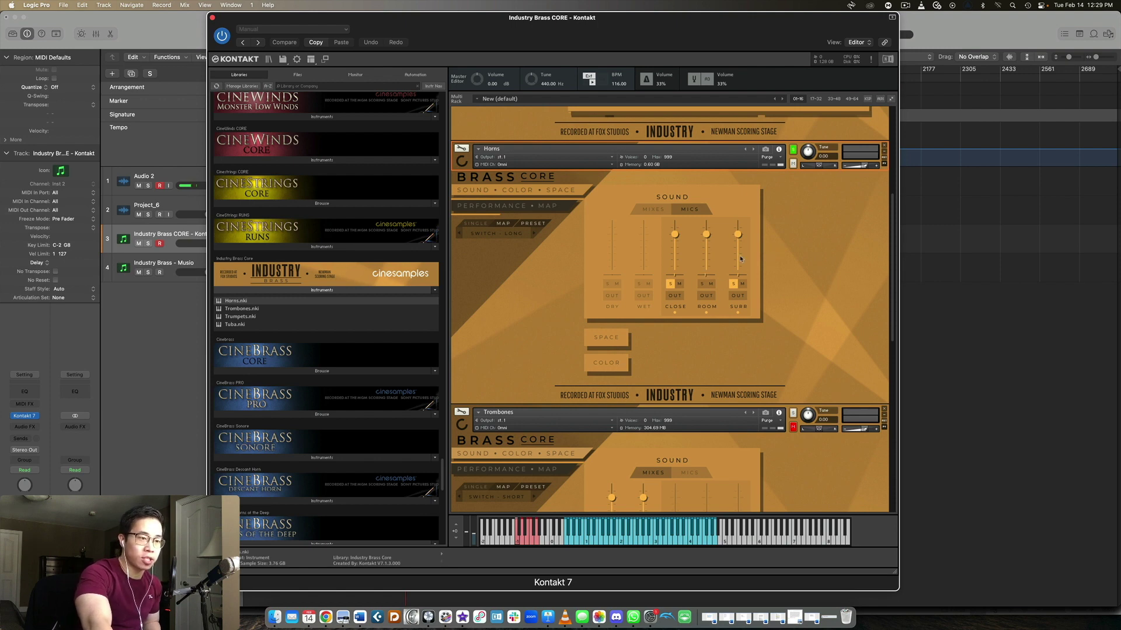
click(733, 283)
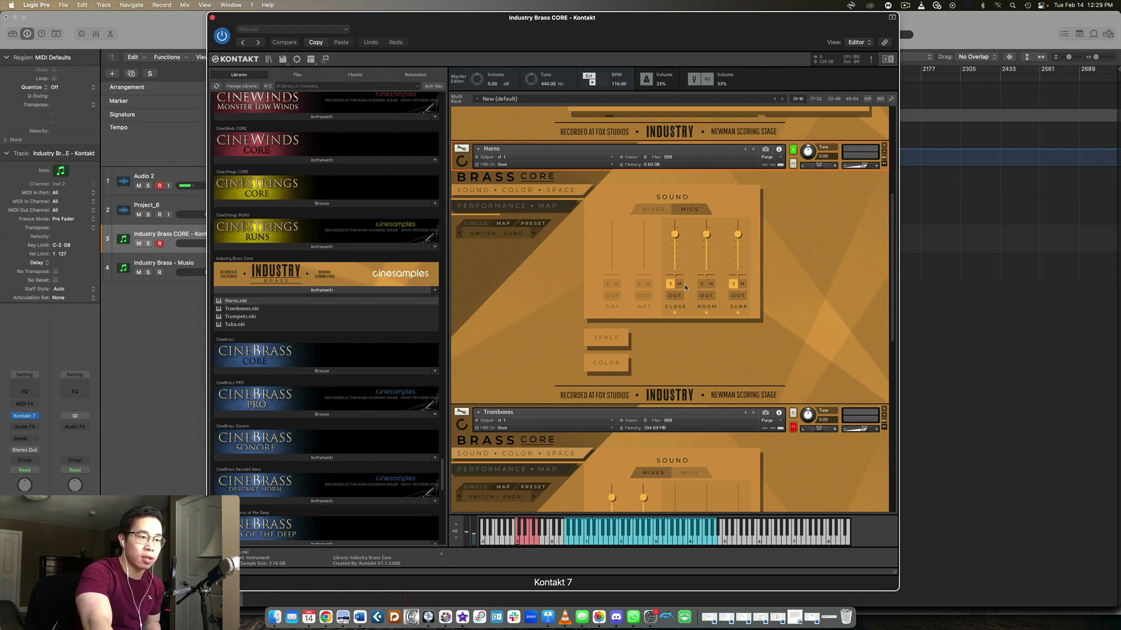
click(733, 284)
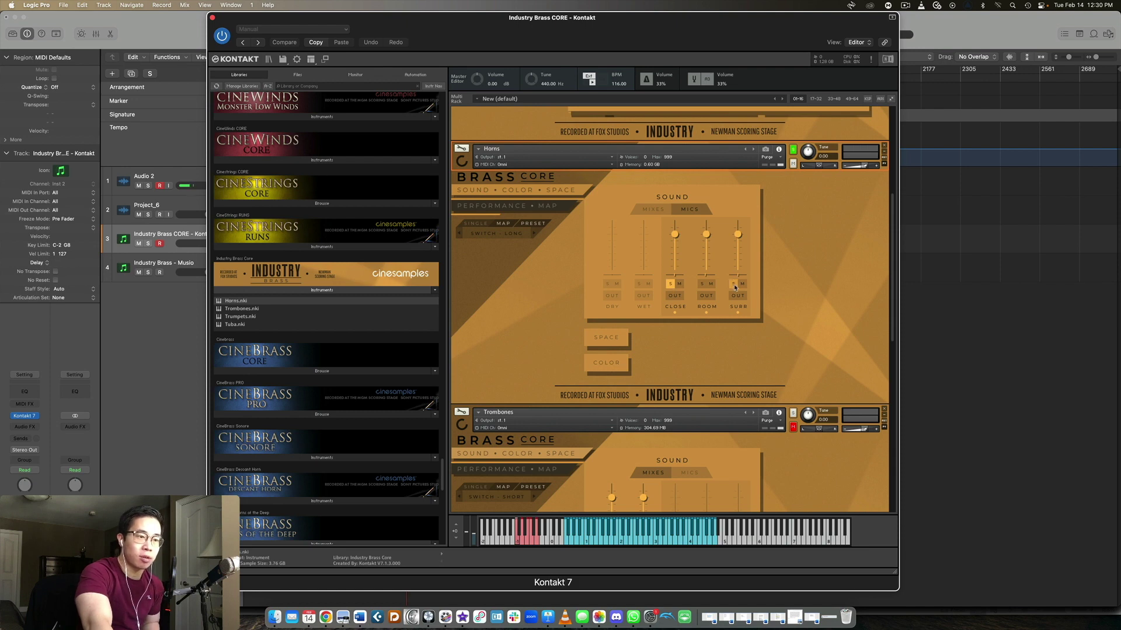
click(734, 284)
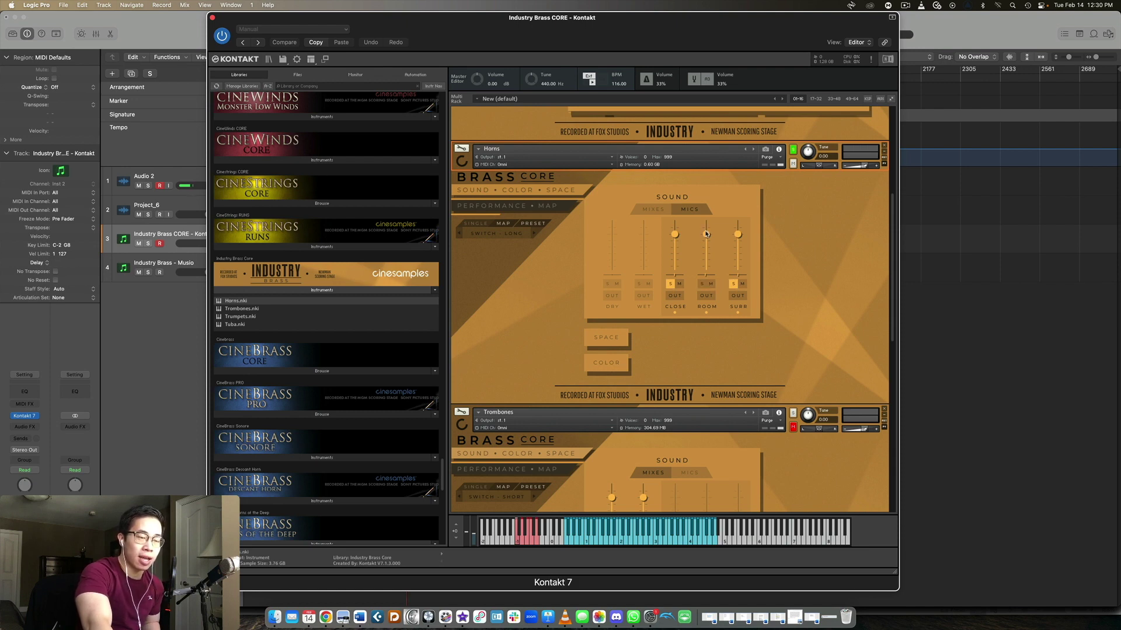
Toggle the Surround and Close solos to compare them, leaving only the Horns' Close microphone soloed.
click(734, 284)
click(736, 283)
click(736, 284)
click(734, 283)
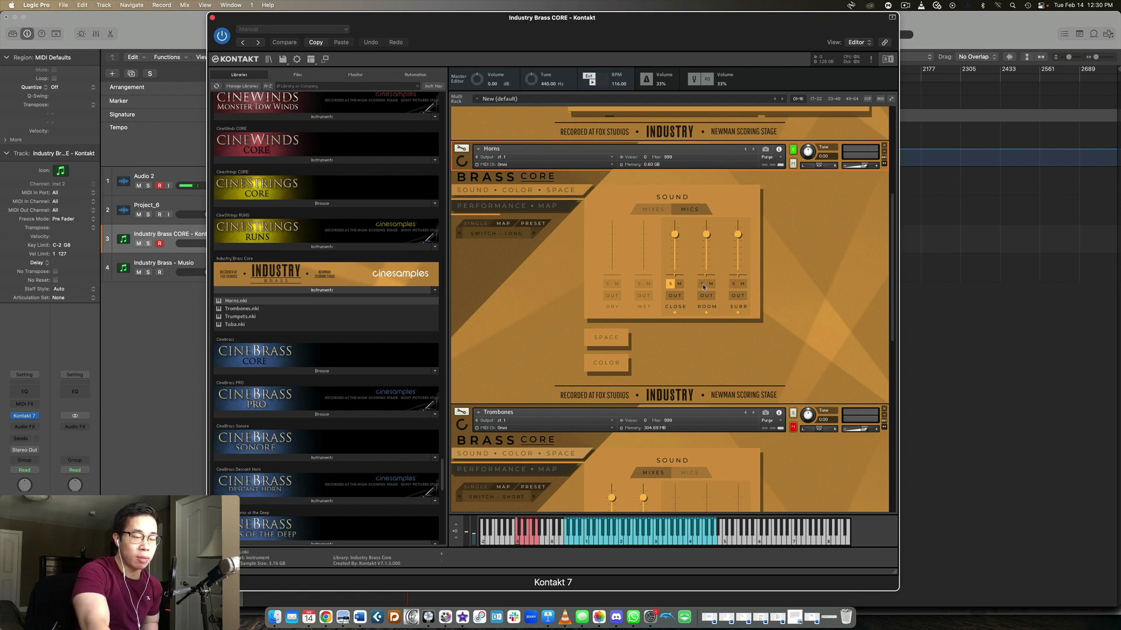
click(670, 283)
click(670, 283)
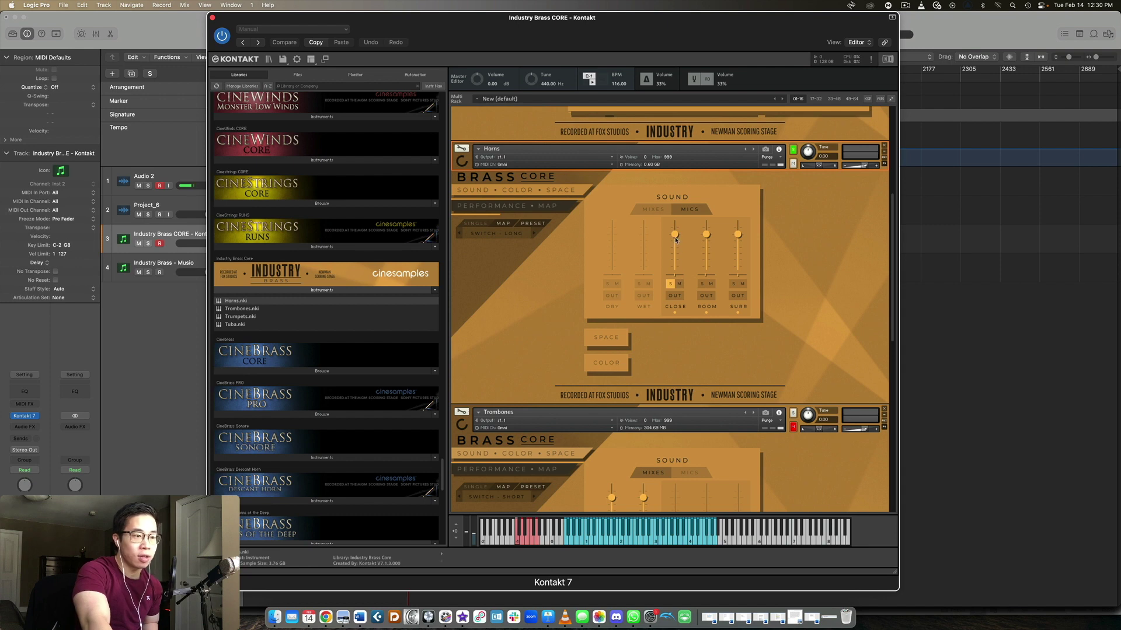
Lower the Horns' Close and Surround faders and solo the Surround microphone instead of Close.
drag(675, 235, 675, 251)
drag(739, 237, 738, 265)
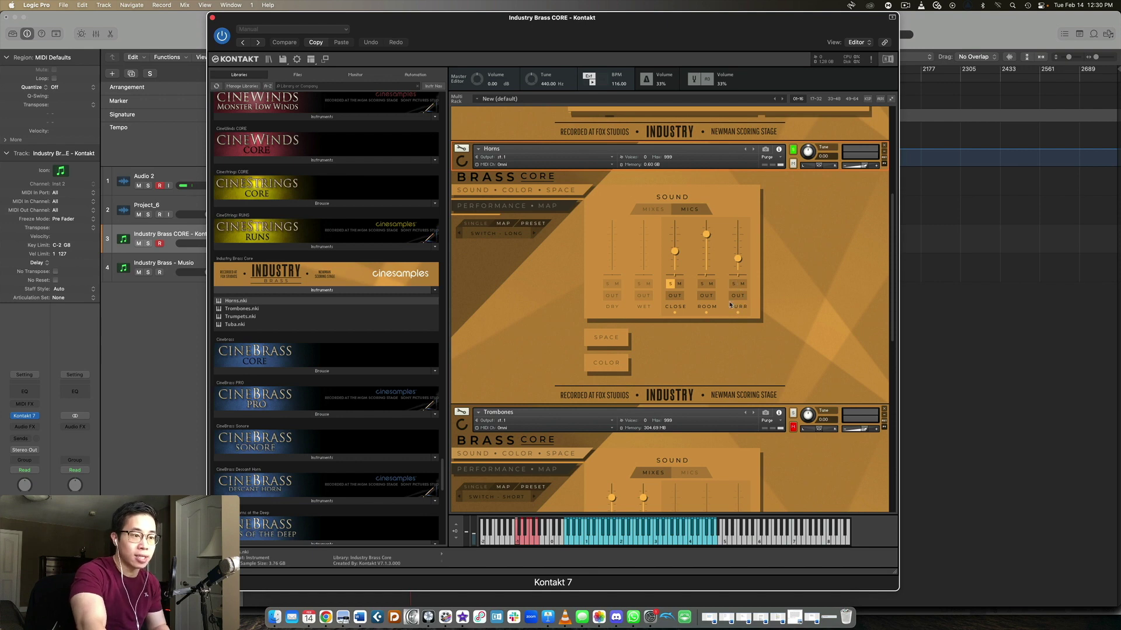
click(733, 284)
click(670, 283)
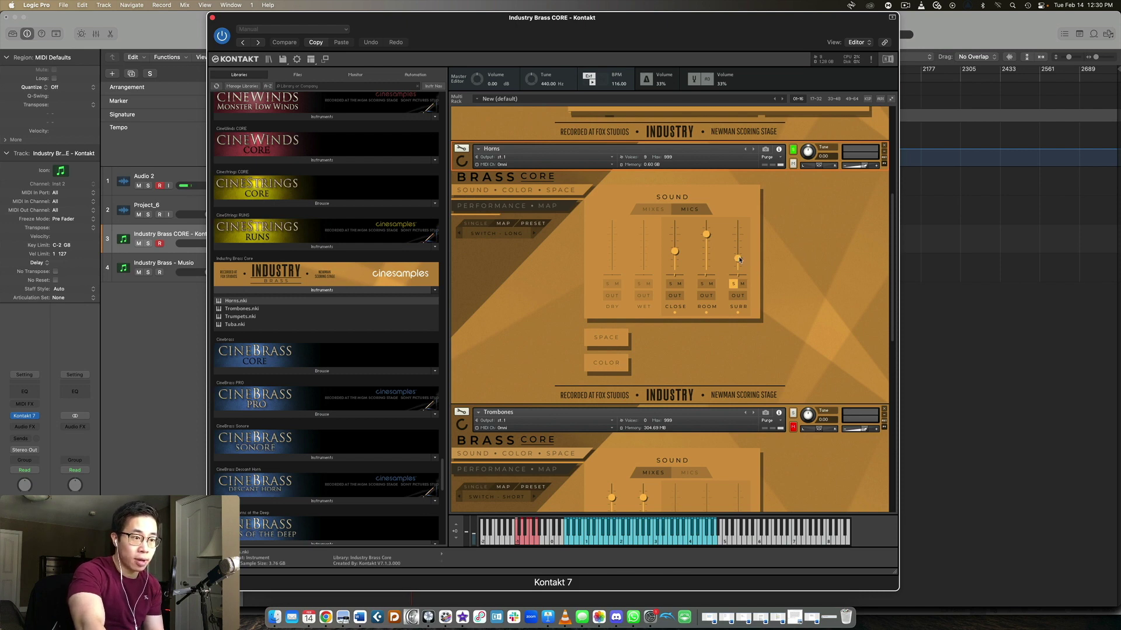
Raise the Horns' Surround and Close faders back near the Room level and clear all microphone solos.
drag(741, 279, 743, 229)
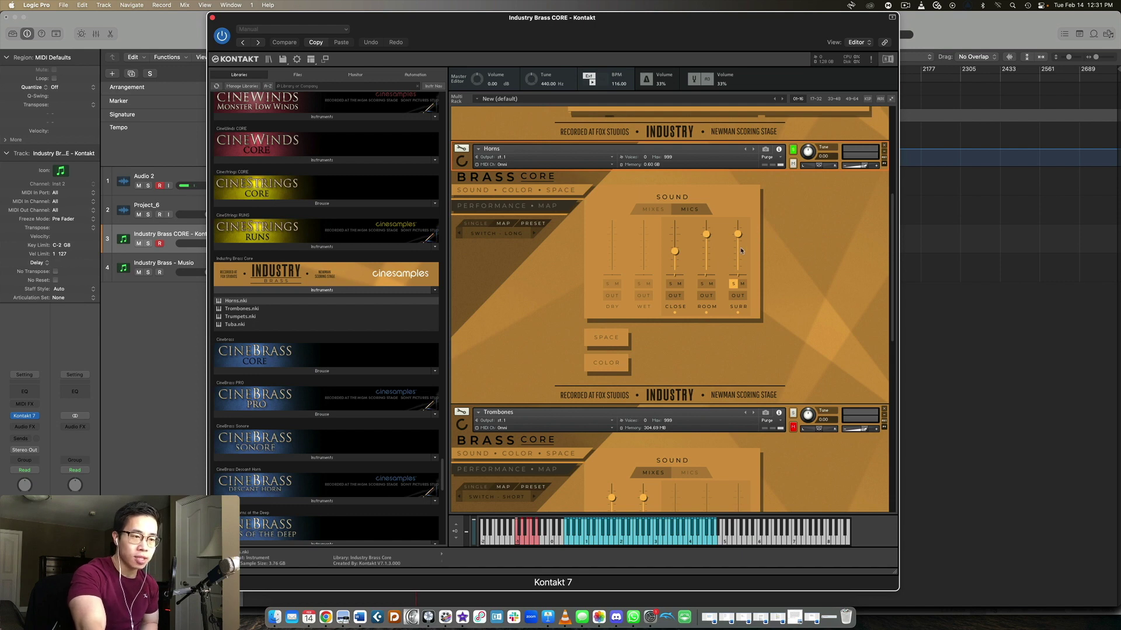
drag(675, 252, 739, 244)
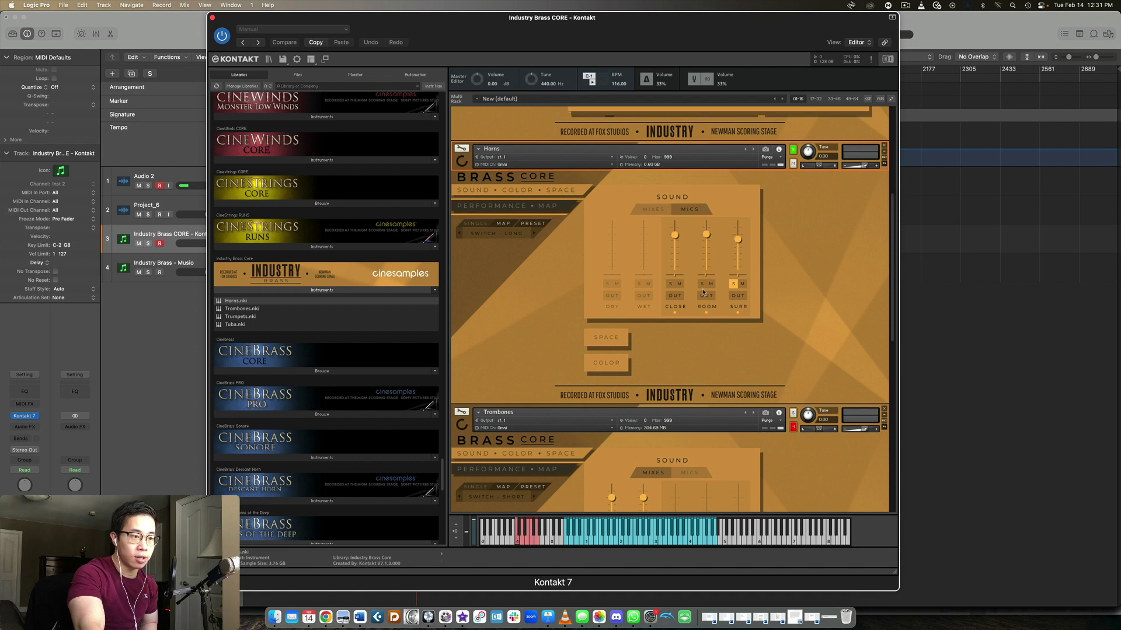
click(733, 284)
click(701, 284)
click(670, 284)
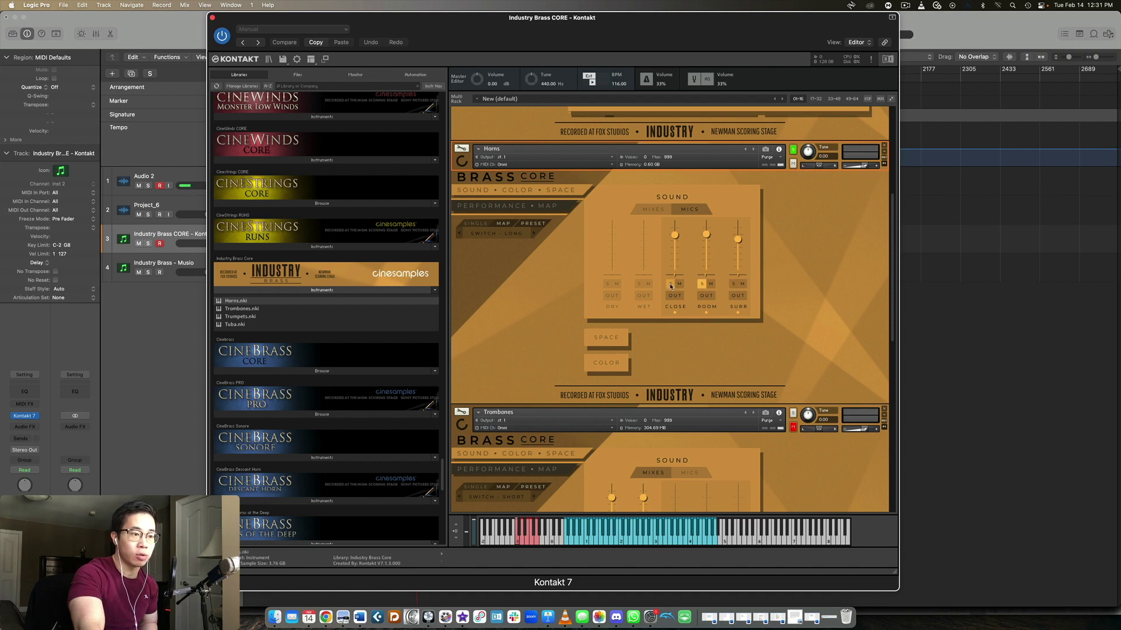
click(701, 284)
Audition the Horns' full microphone blend with a keyswitch and fine-tune the Close, Room and Surround faders to nearly equal levels.
drag(675, 235, 675, 243)
drag(707, 235, 739, 244)
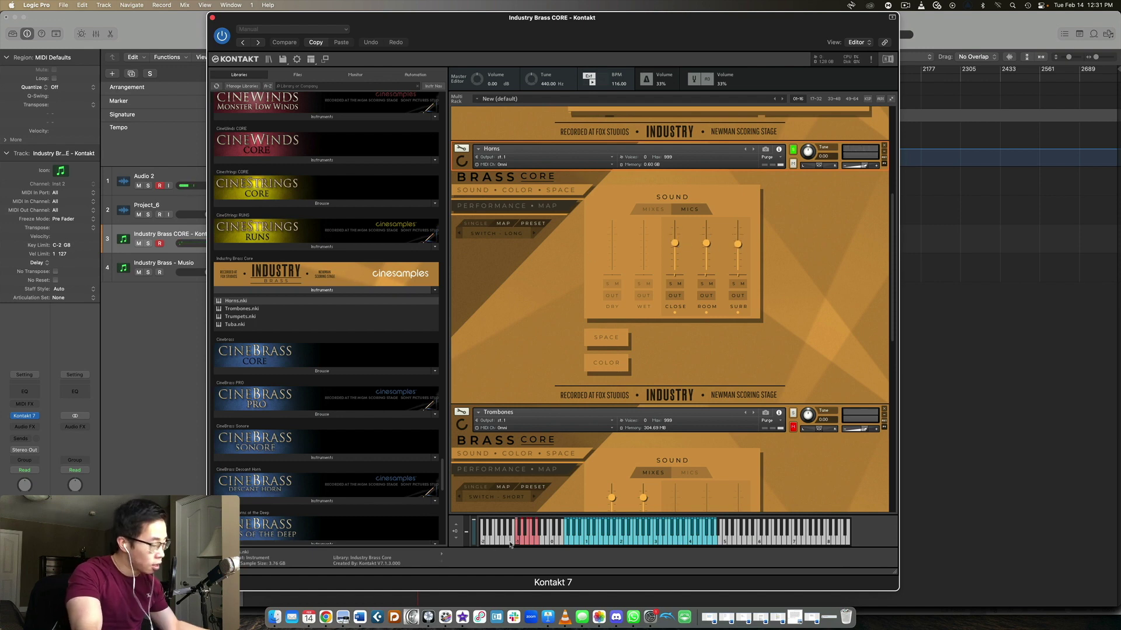
click(523, 542)
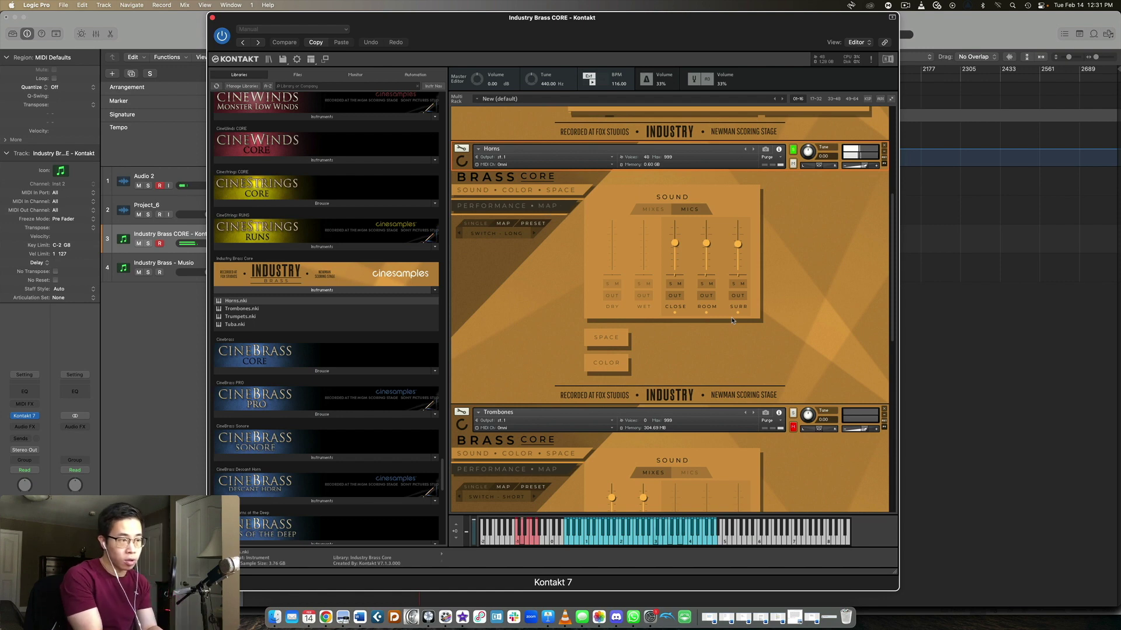
mouse_move(677, 246)
mouse_down()
mouse_move(677, 237)
mouse_move(710, 234)
mouse_move(742, 242)
mouse_move(678, 241)
mouse_up()
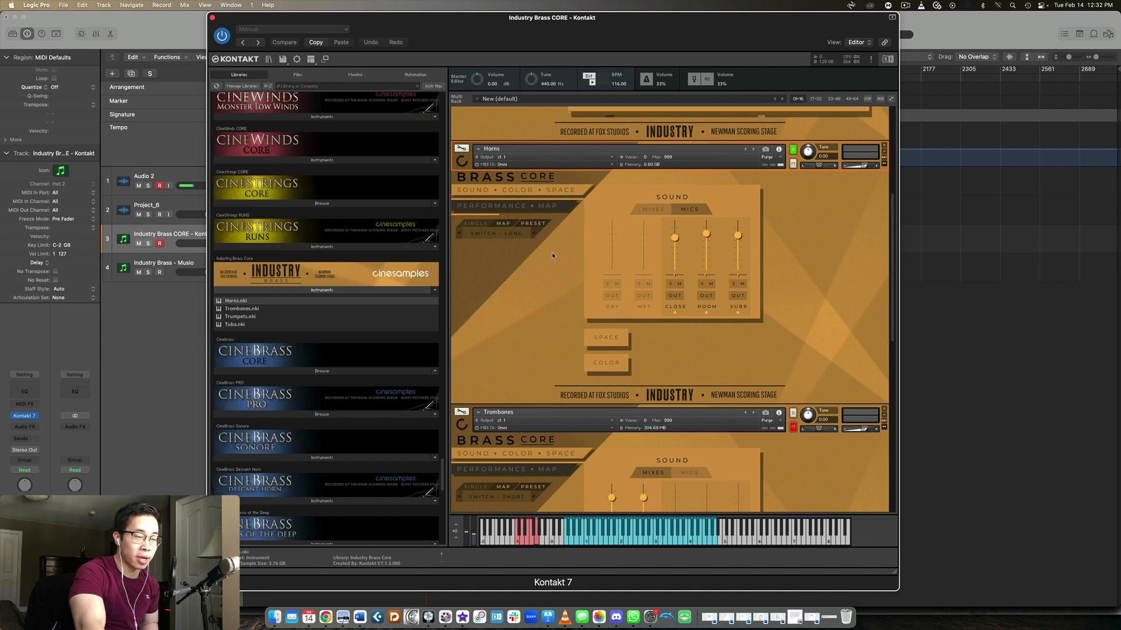
Solo the Trombones instrument, open its mapping preset list and audition the Switch - Short preset.
scroll(495, 236, down, 8)
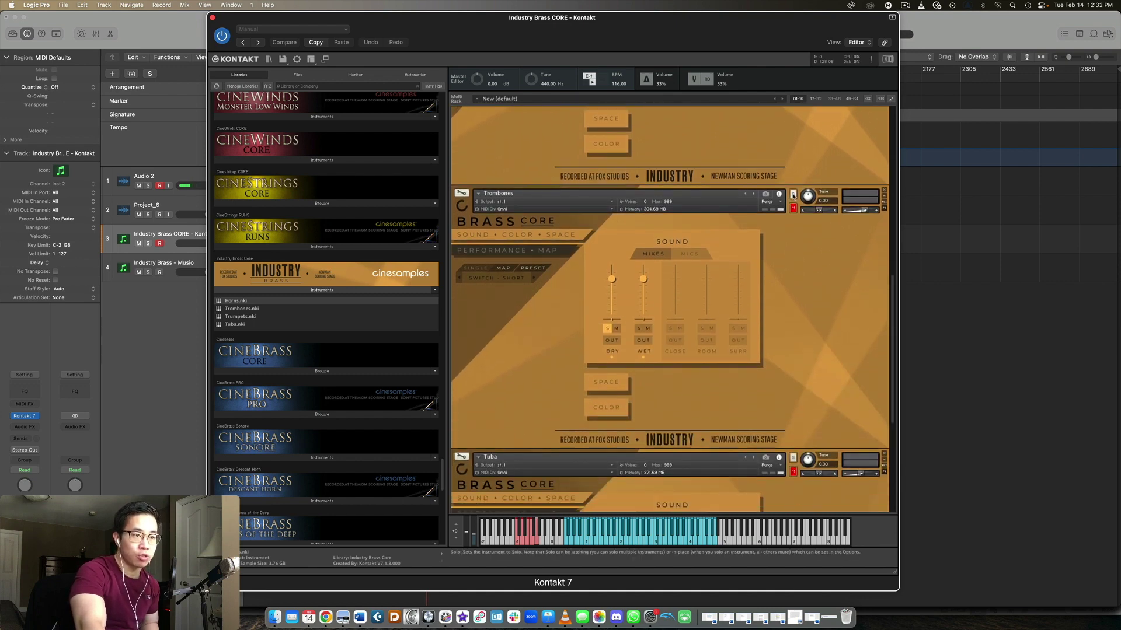
click(792, 194)
scroll(513, 266, down, 1)
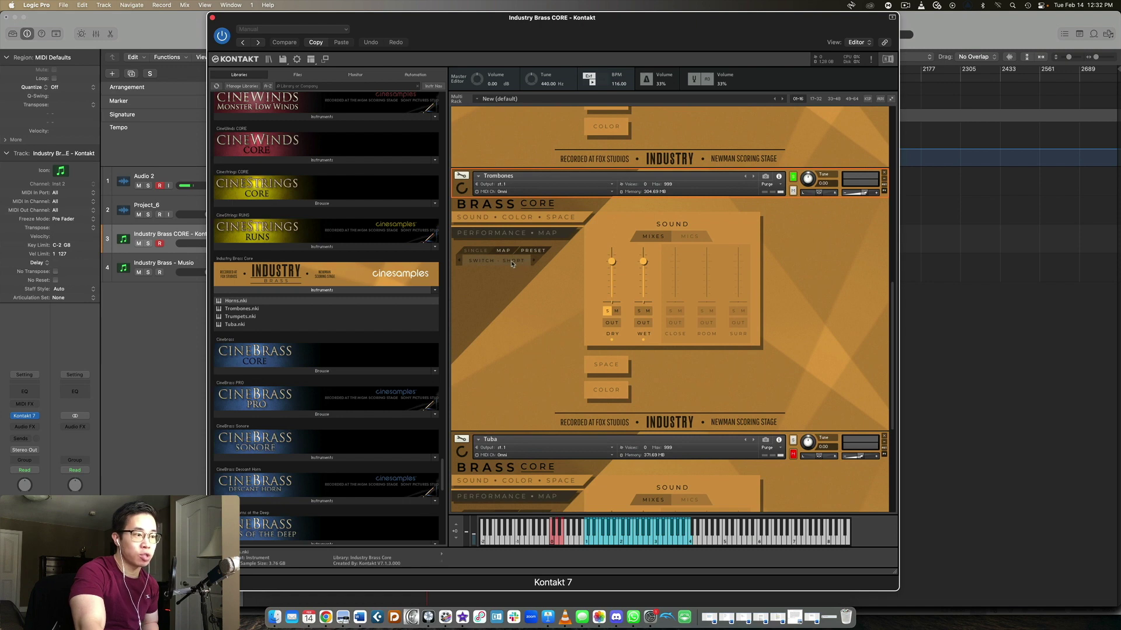
click(513, 264)
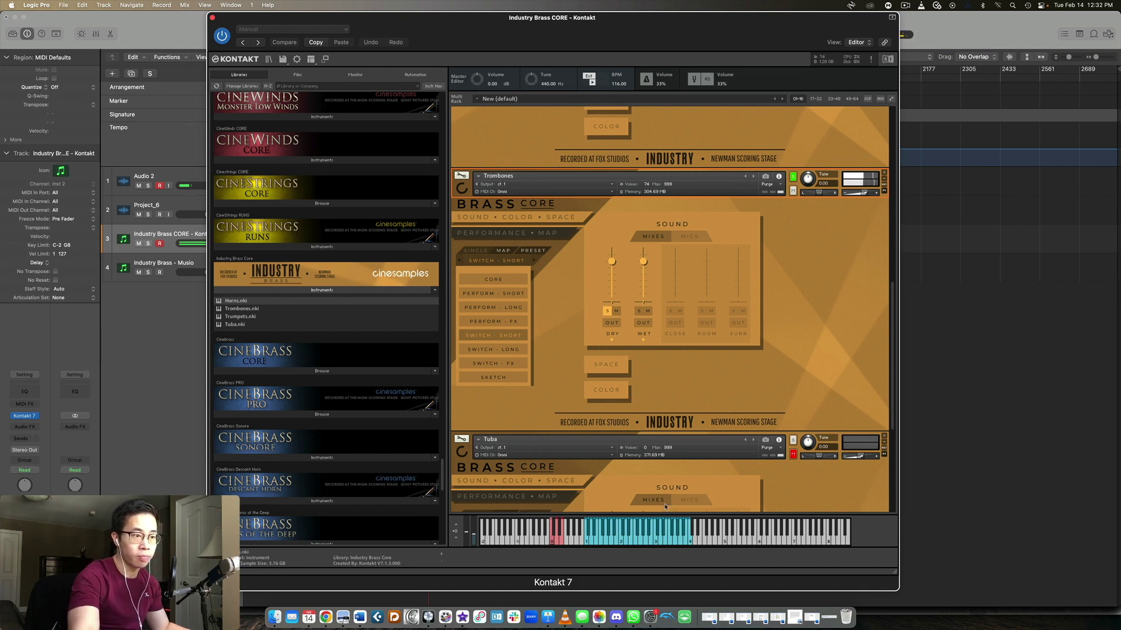
drag(862, 193, 860, 196)
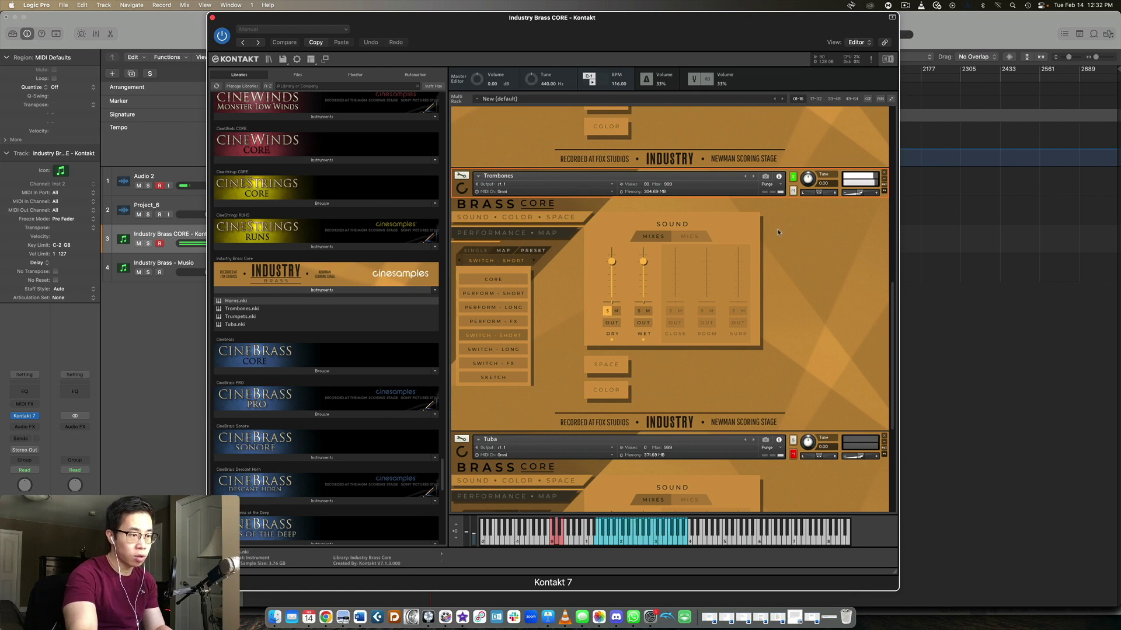
mouse_move(857, 197)
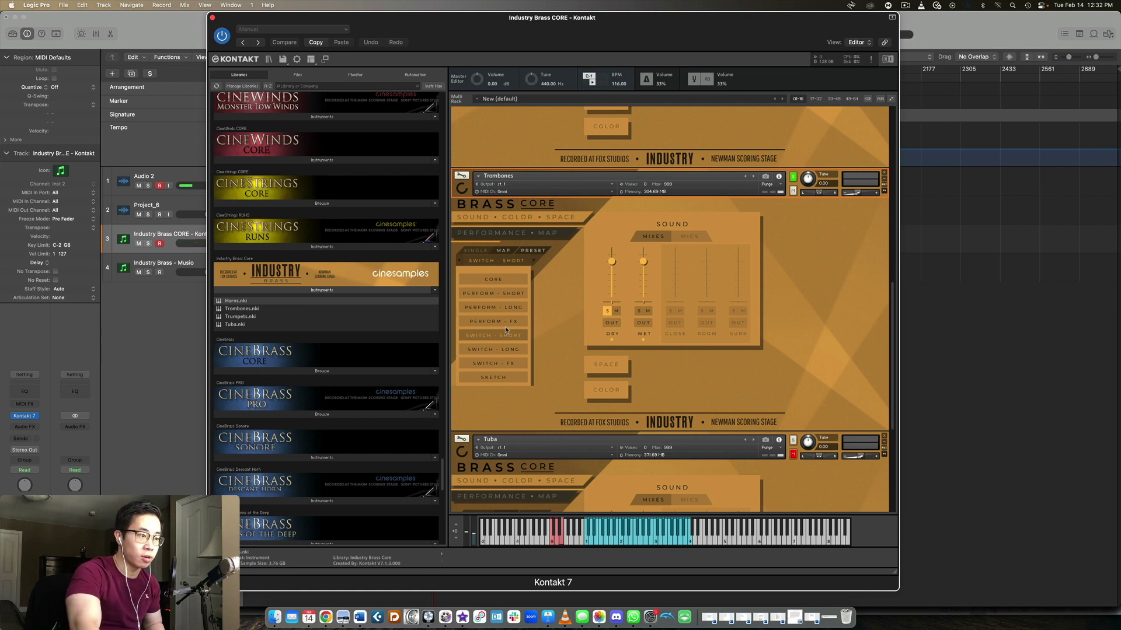
Load the Trombones' Perform - Short preset, enter Map mode and examine the mapping rules on the Performance Map page, keeping CC for Staccatissimo.
click(493, 293)
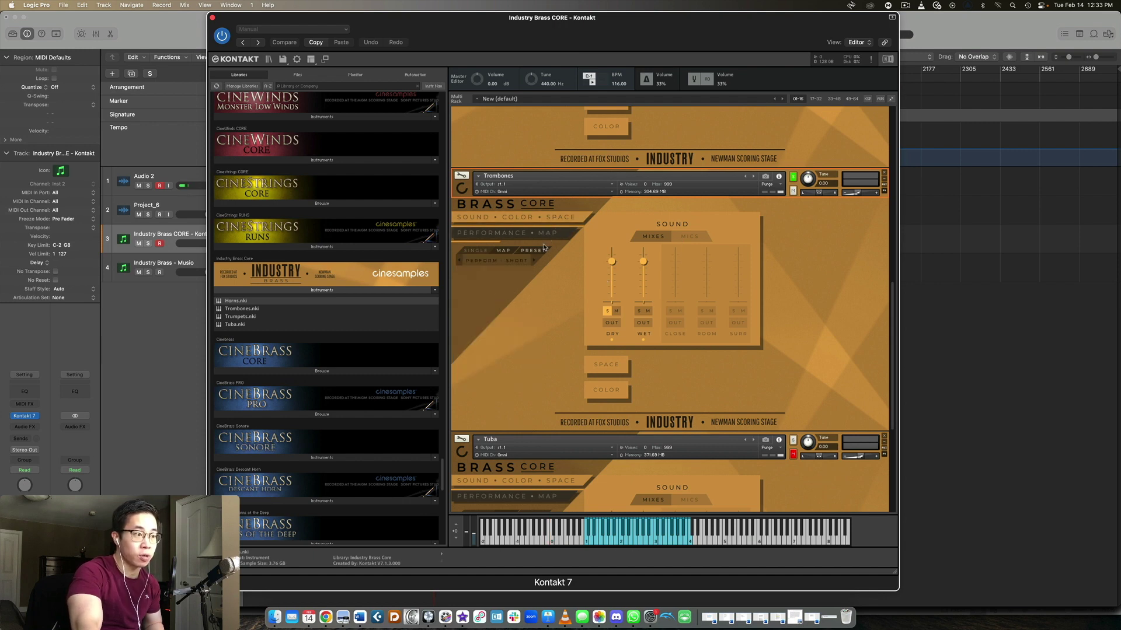
click(517, 255)
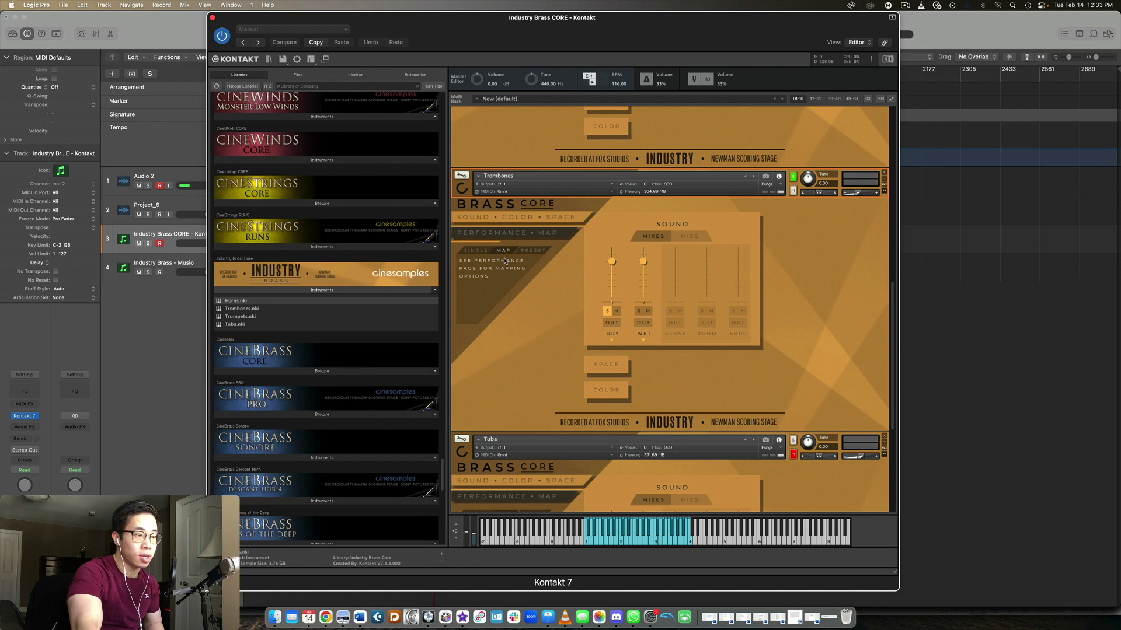
click(548, 232)
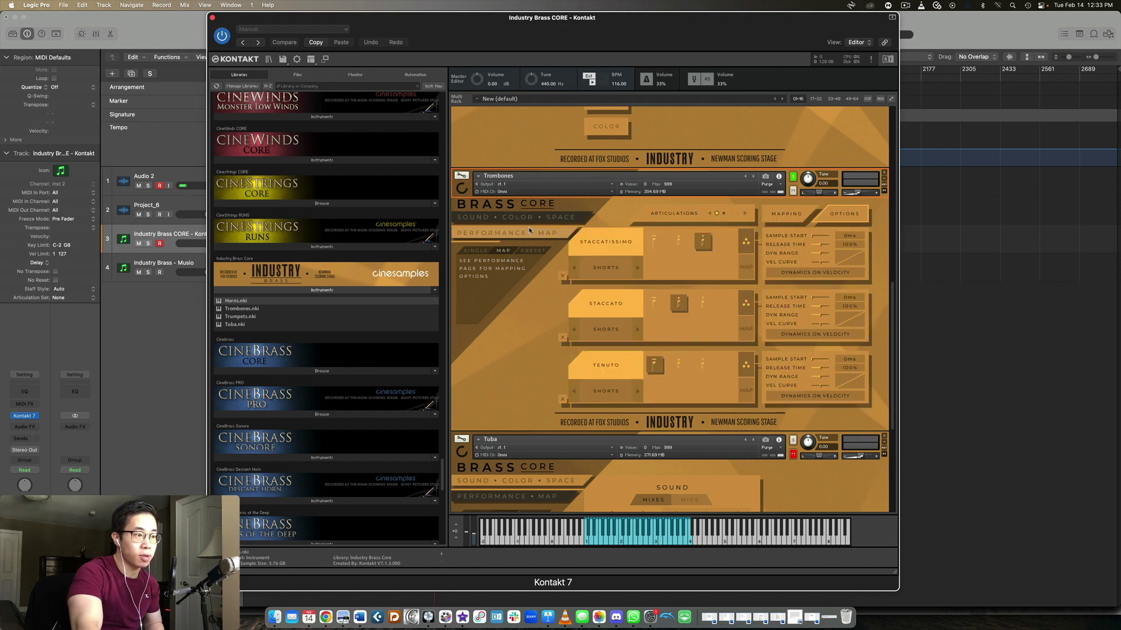
click(747, 269)
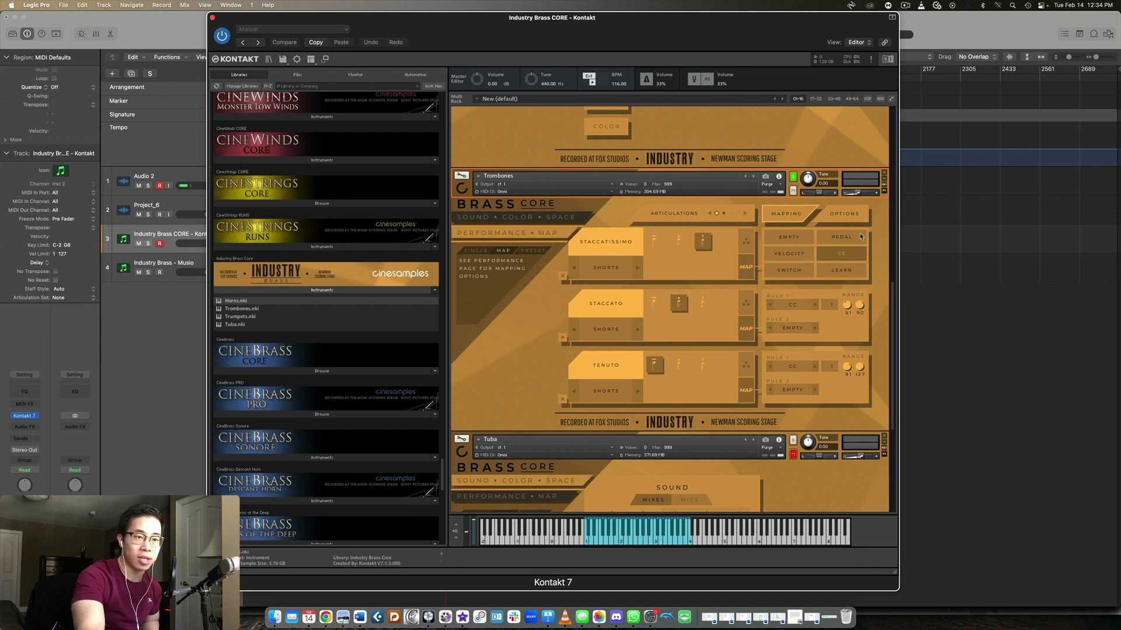
click(841, 254)
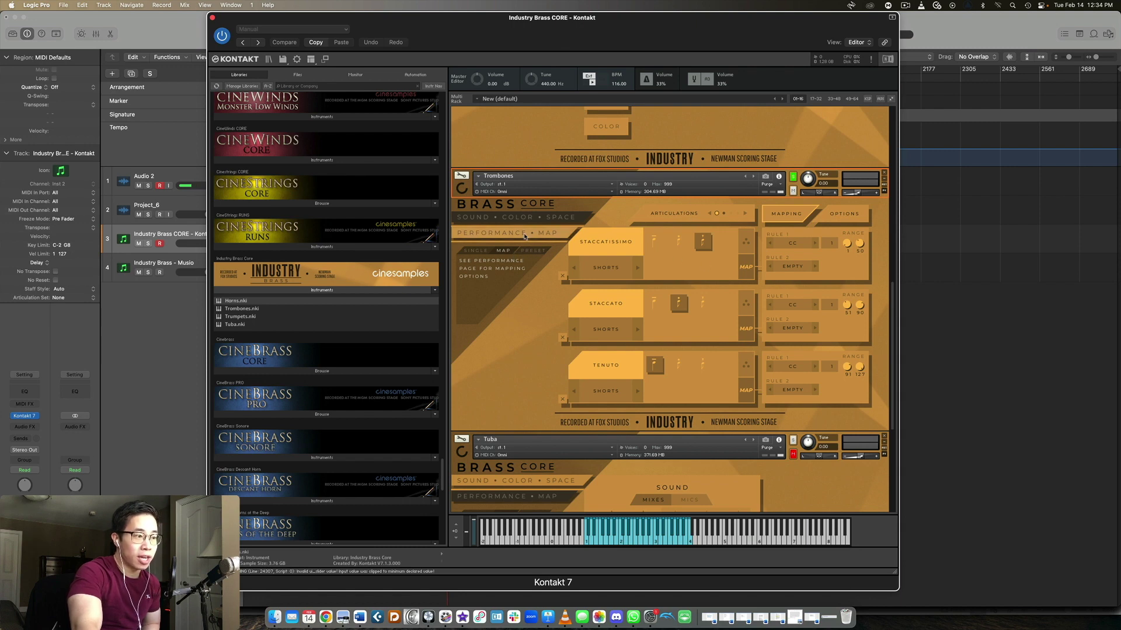
Load the Trombones' Perform - Long preset in Preset mode, check Map mode and reopen the preset list.
click(532, 251)
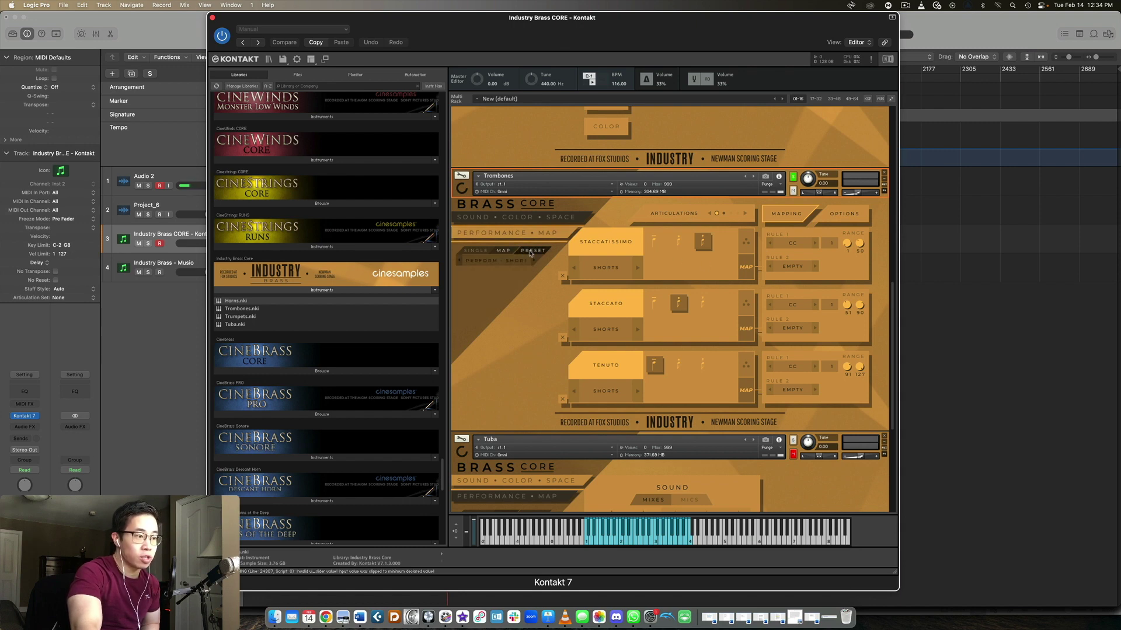
click(501, 261)
click(498, 307)
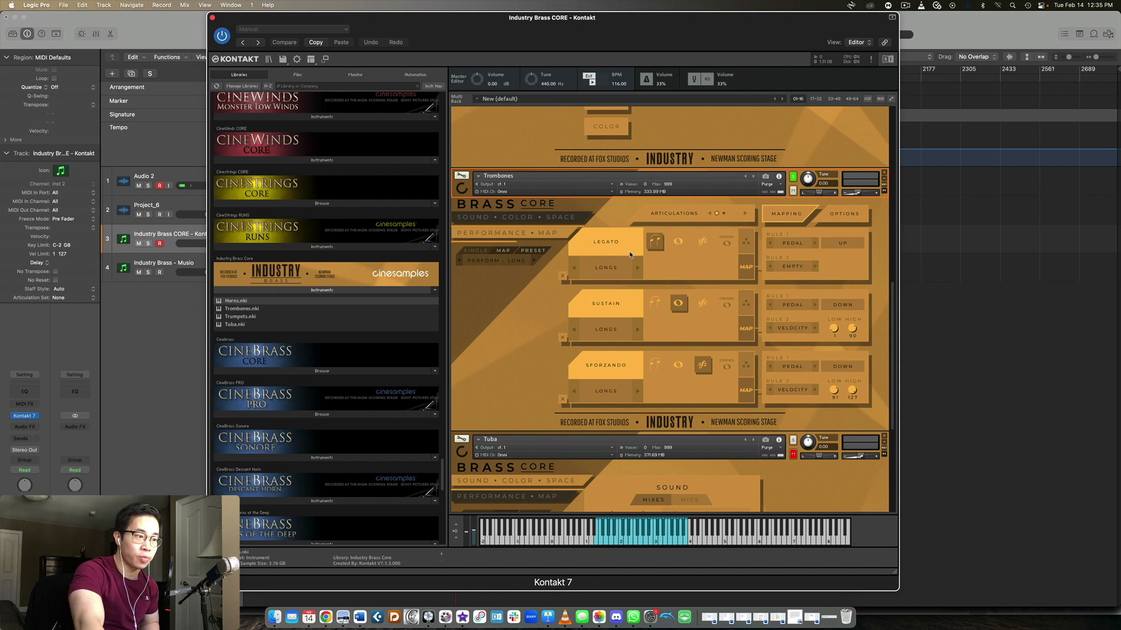
click(506, 251)
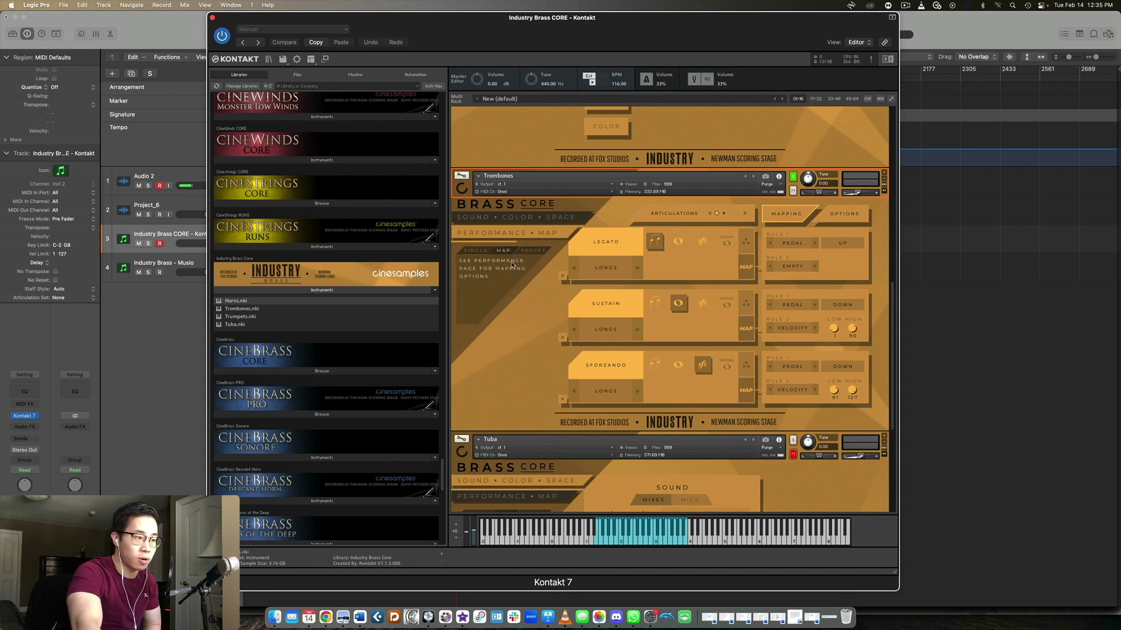
click(533, 250)
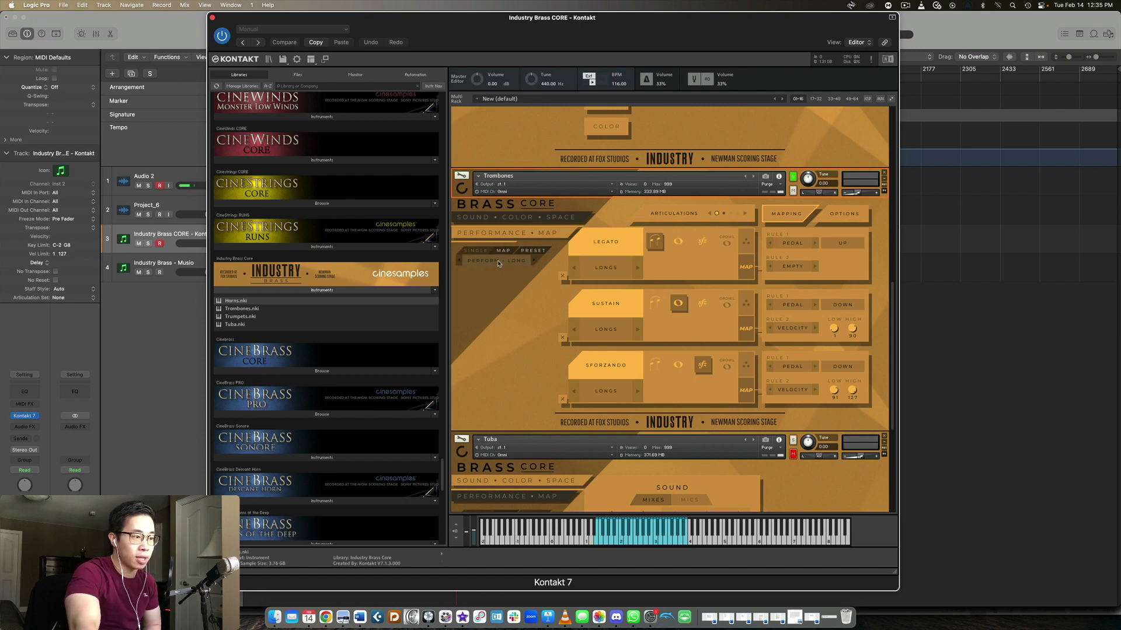
click(497, 261)
Solo the Tuba instrument and put its articulation selection in Single mode with the Longs group.
scroll(498, 301, down, 2)
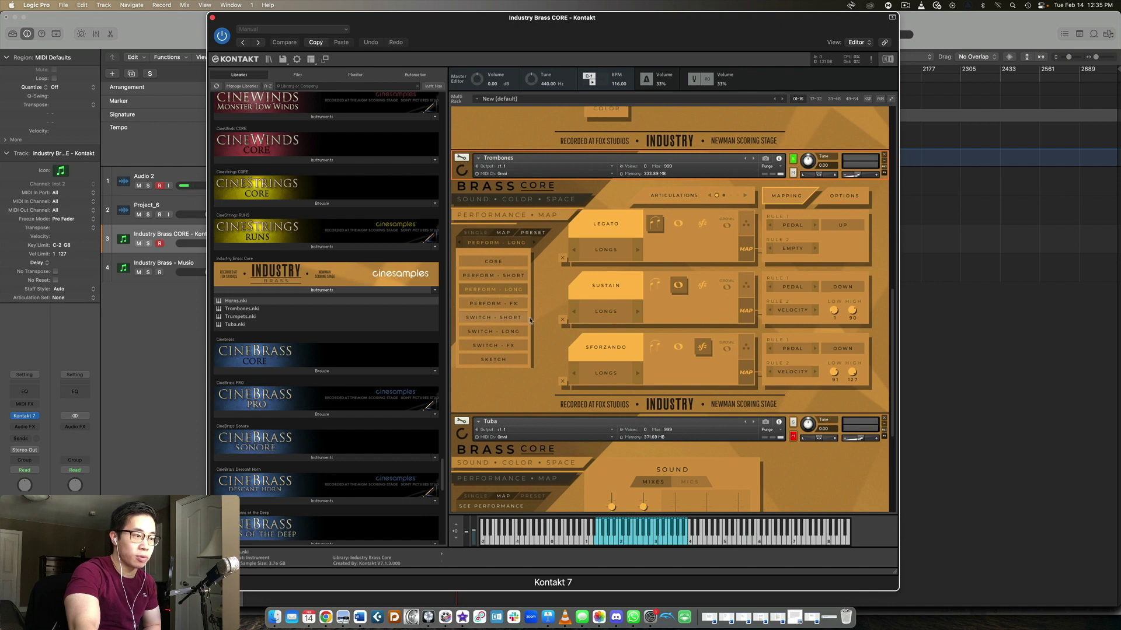
scroll(546, 293, down, 10)
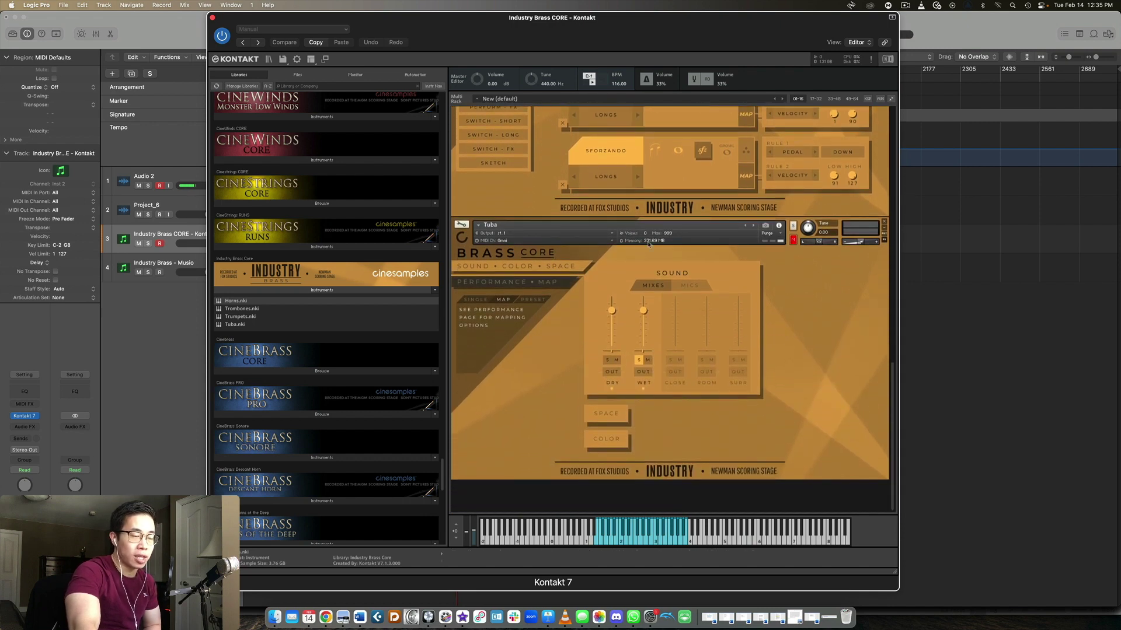
scroll(779, 251, up, 15)
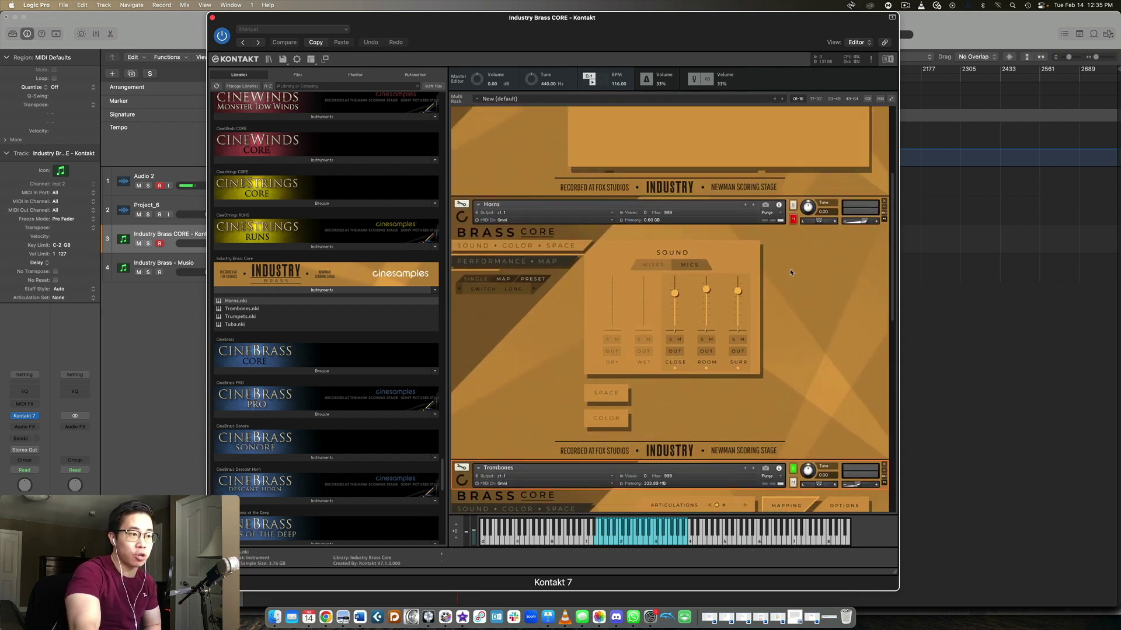
scroll(791, 272, down, 15)
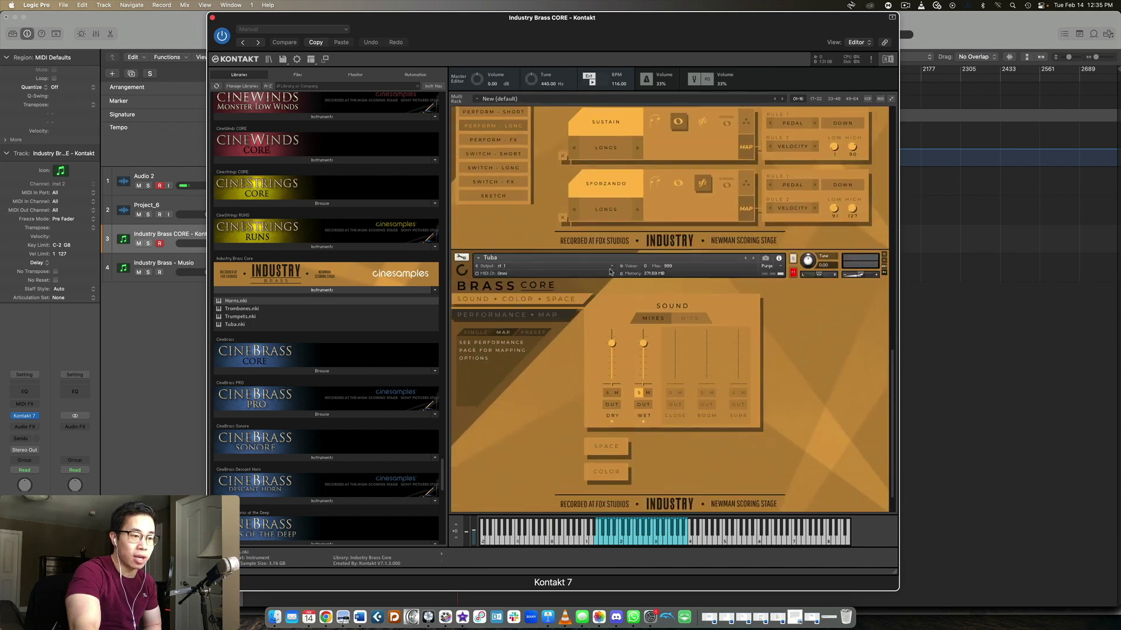
click(476, 300)
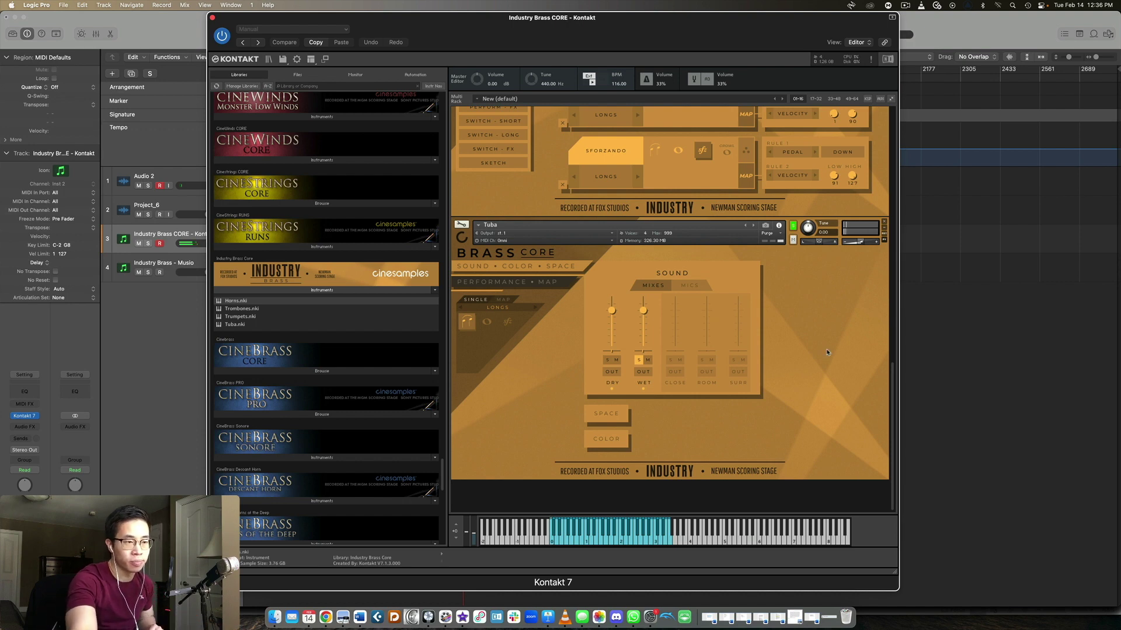
Choose the legato articulation in the Trumpets' Longs group, solo the instrument and open its Sound, Color and Space page.
scroll(816, 352, up, 10)
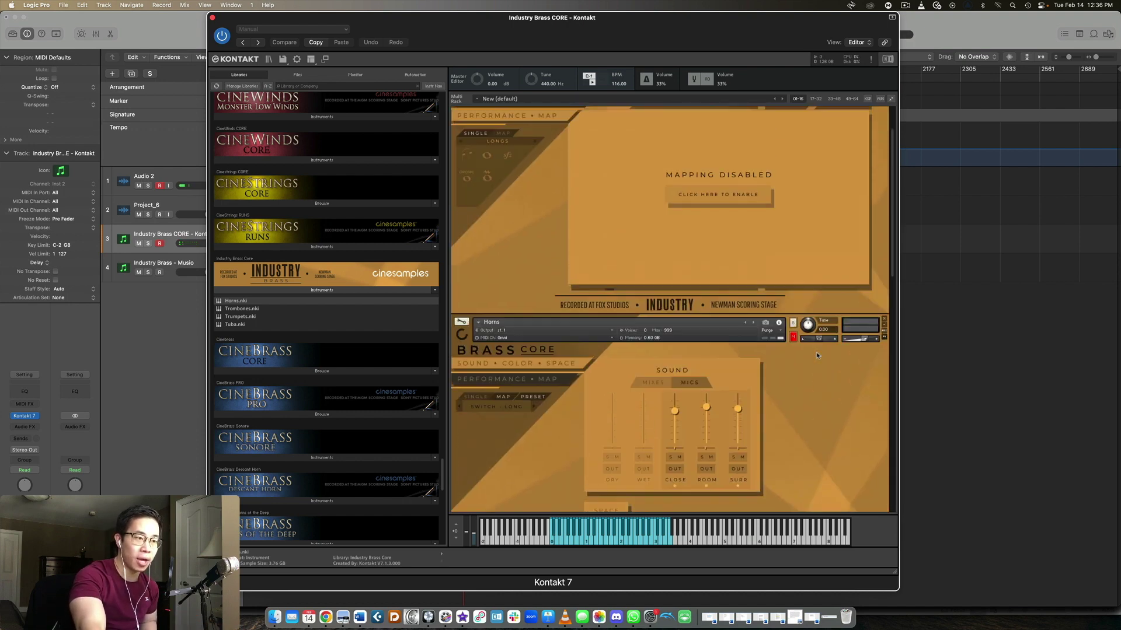
click(467, 211)
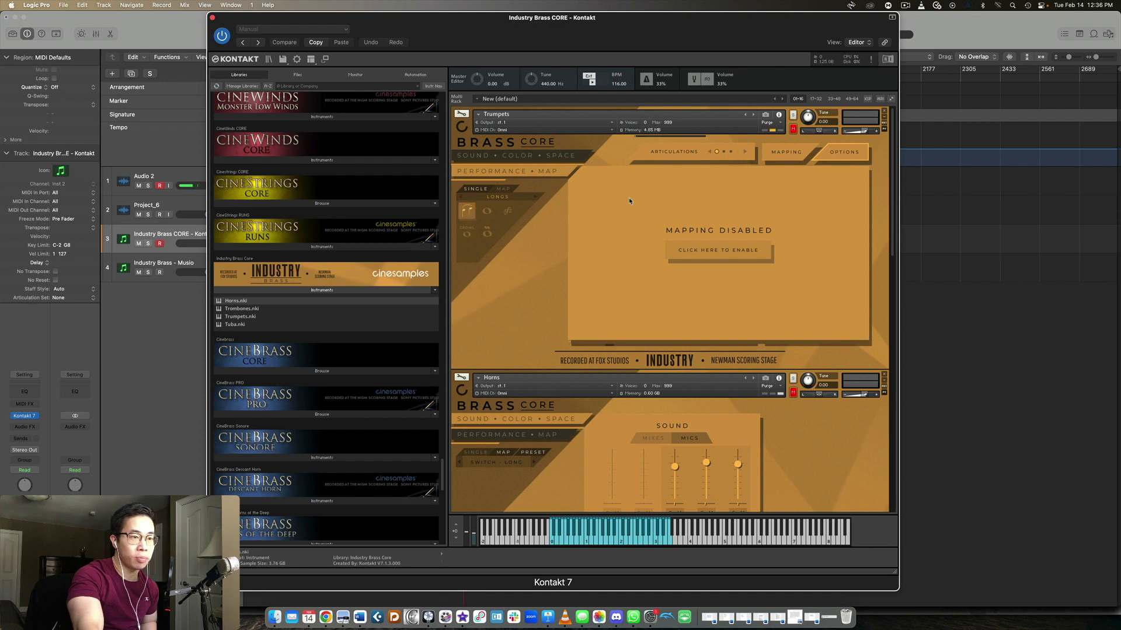
click(793, 115)
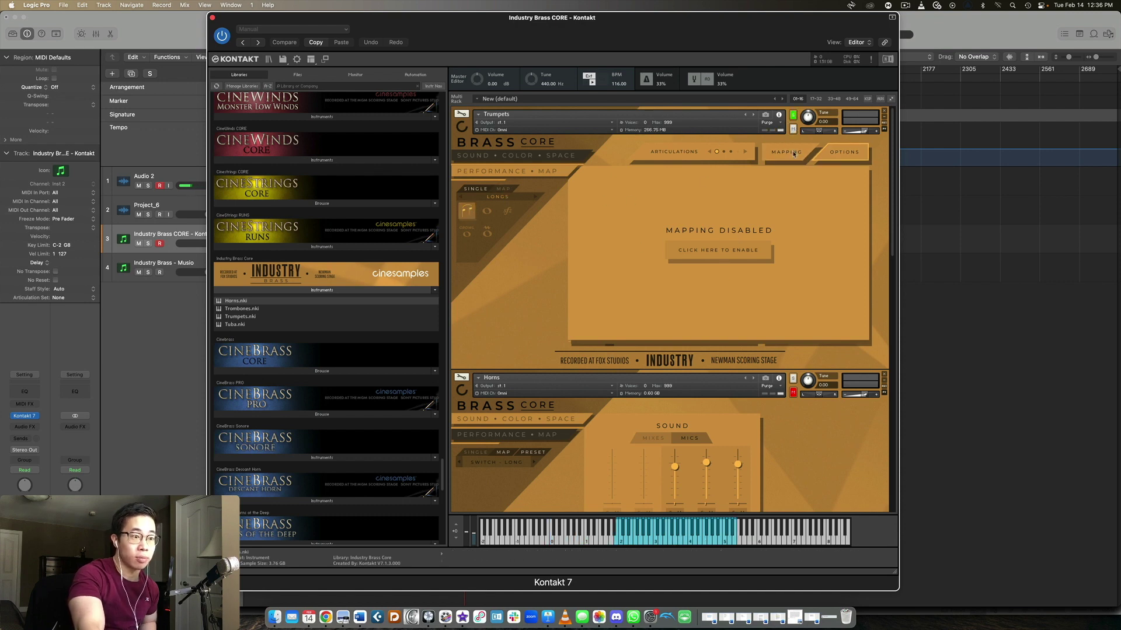
click(518, 161)
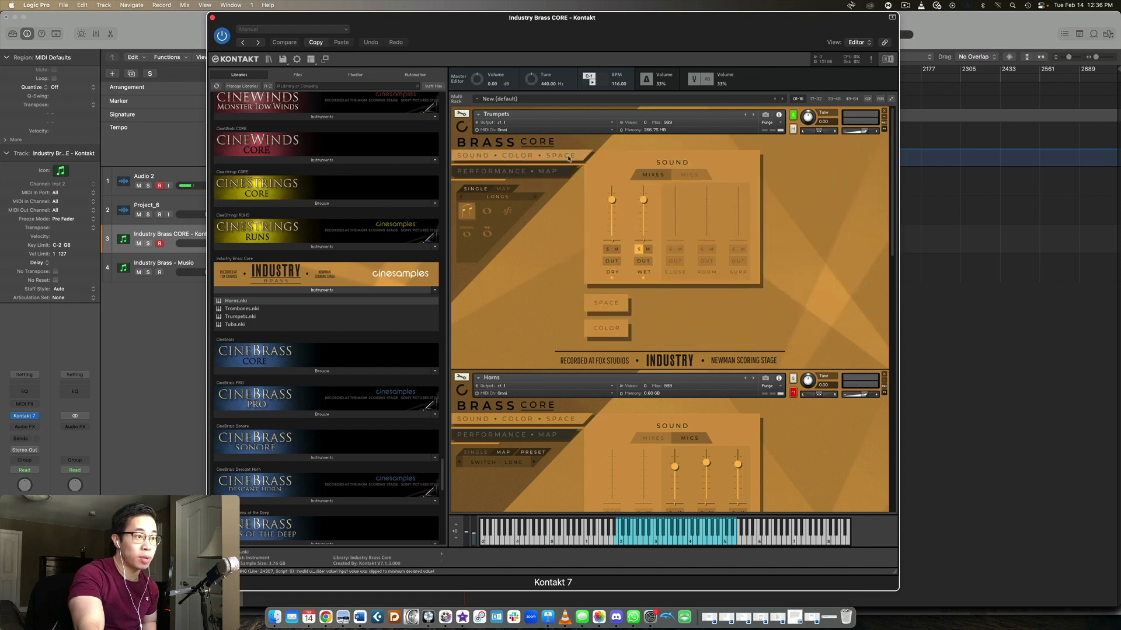
click(513, 173)
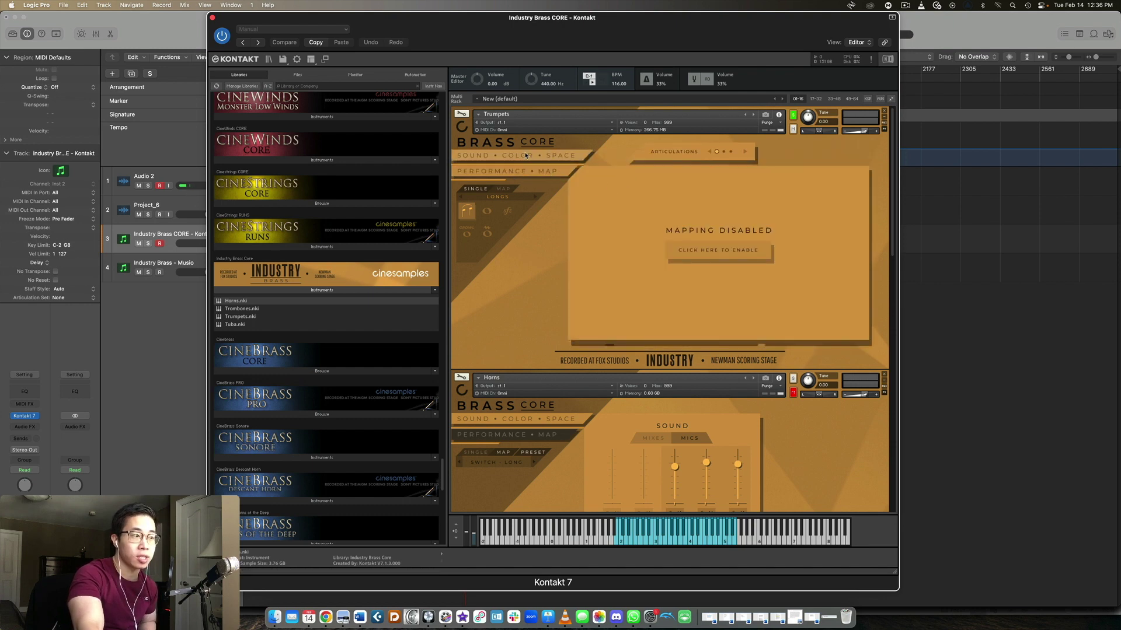
click(528, 156)
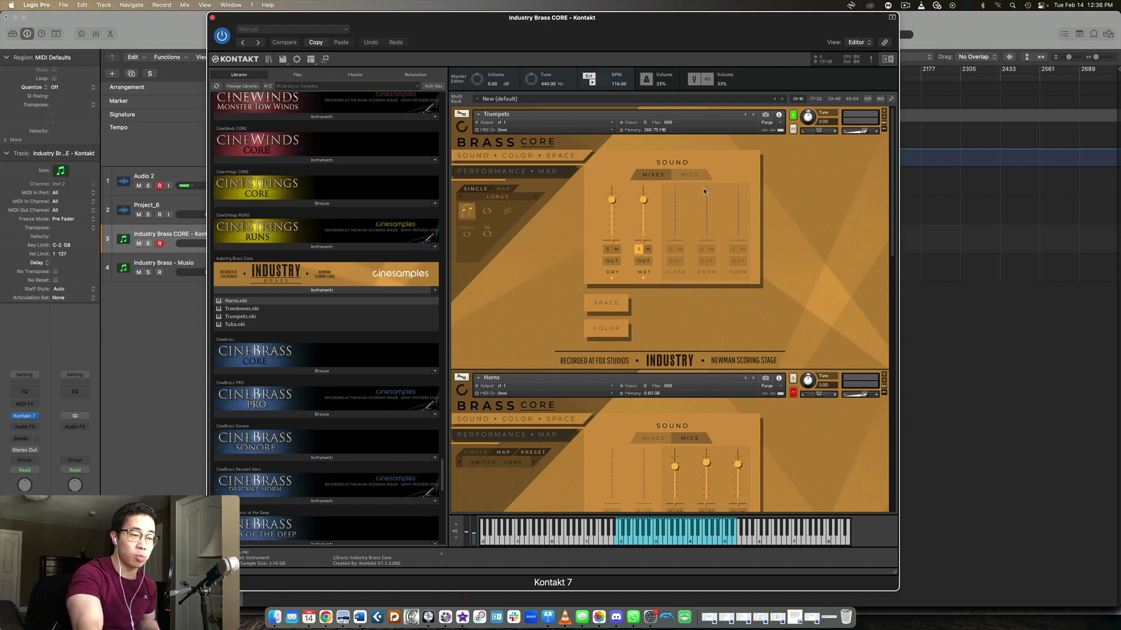
Enable the Trumpets' Space reverb, audition Large Hall and Large Room, and set it to Small Hall.
click(606, 303)
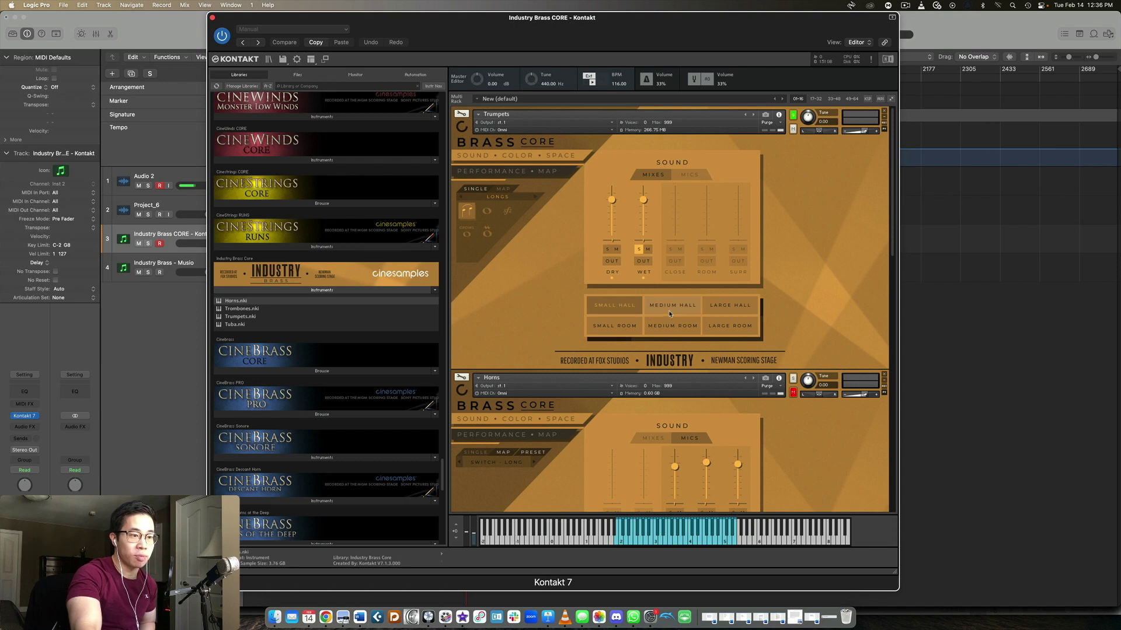
click(729, 305)
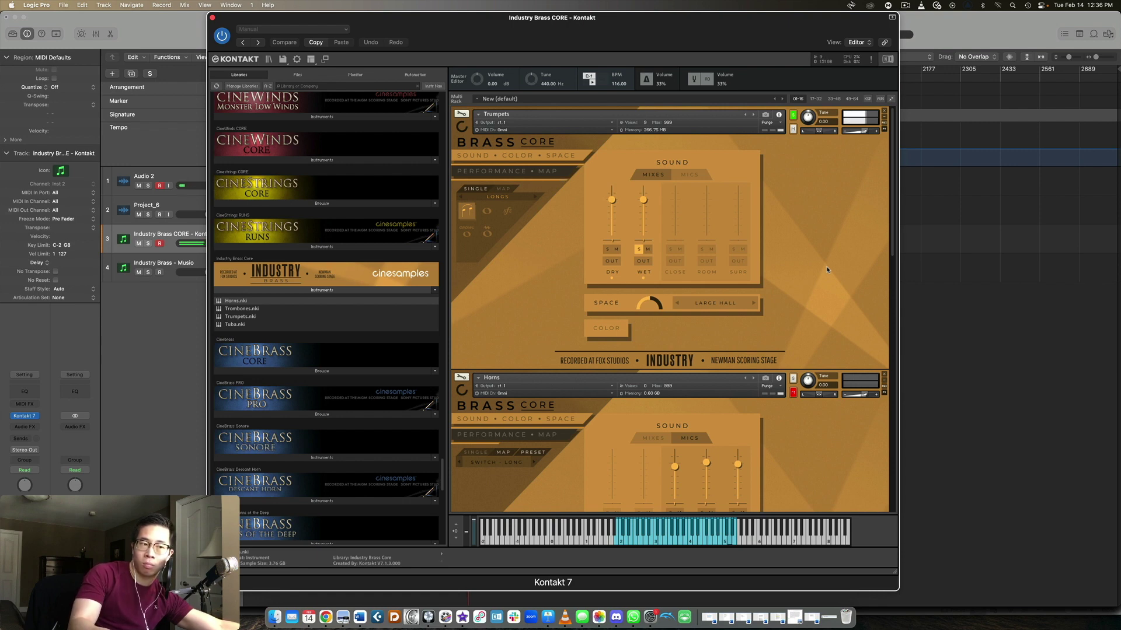
click(724, 303)
click(729, 325)
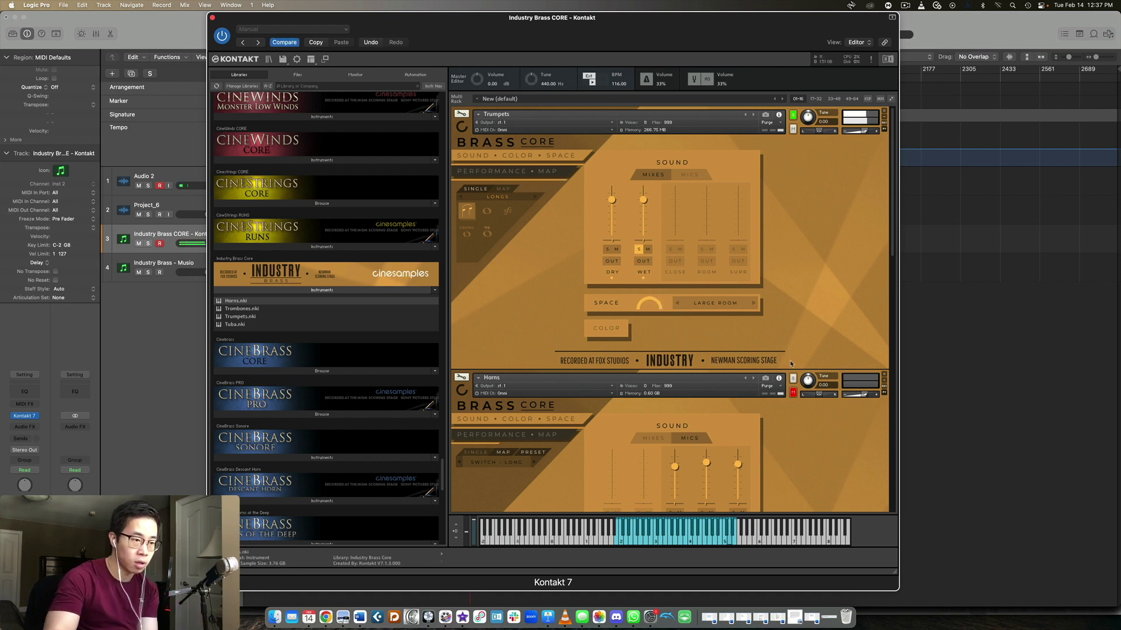
click(715, 303)
click(730, 305)
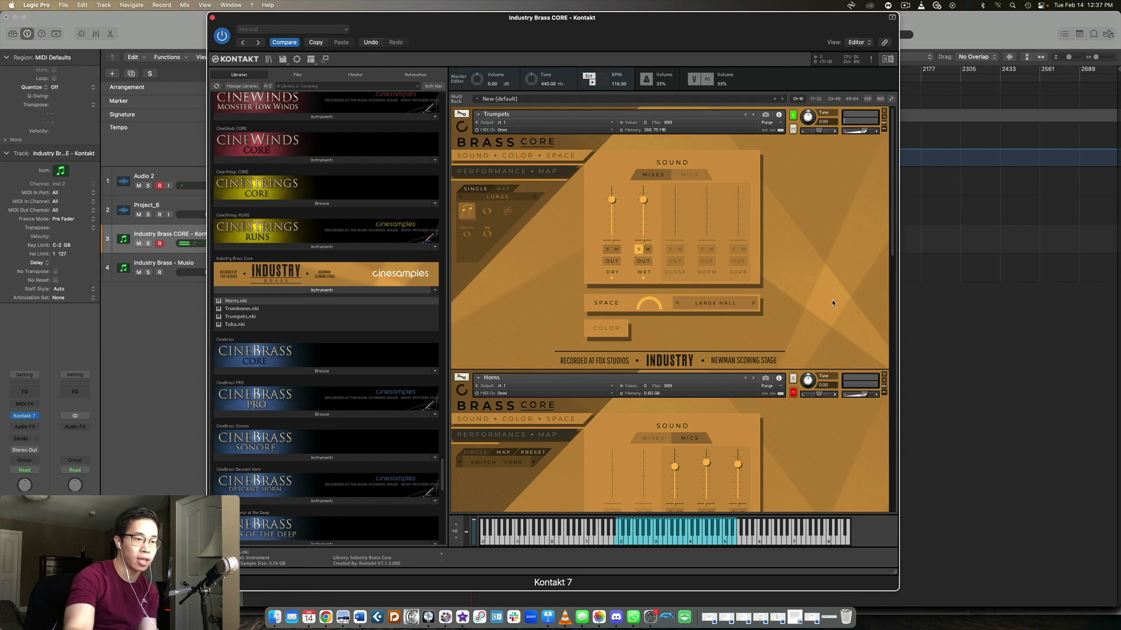
click(768, 300)
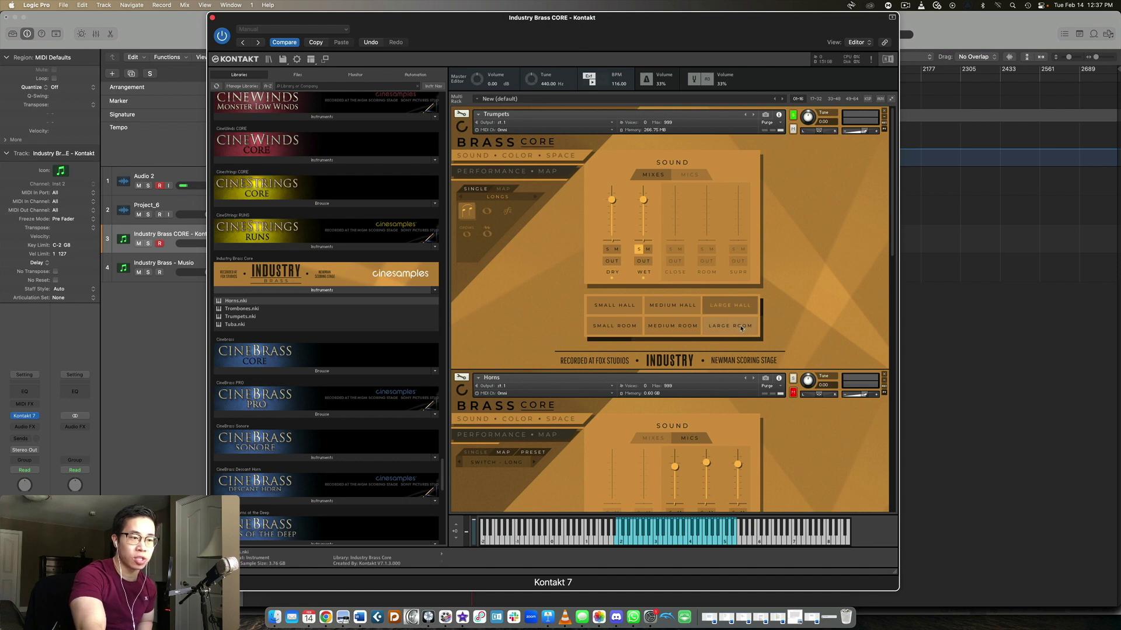
click(628, 309)
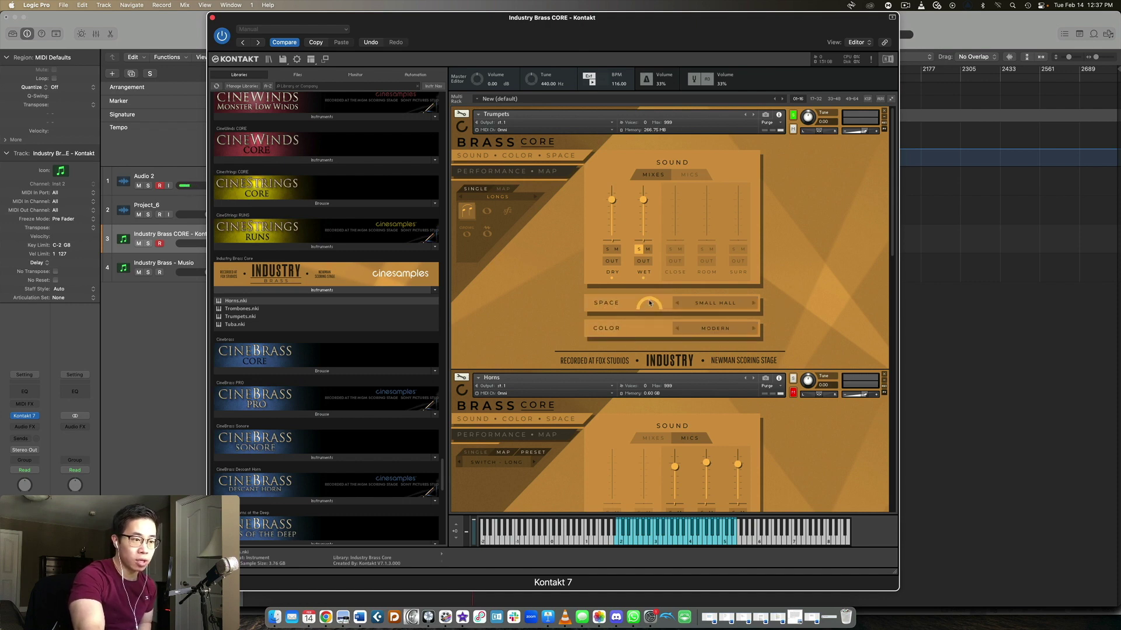
Audition the Trumpets' Golden Era, Timeless and Blockbuster Color presets, return to Modern and reopen the preset choices.
click(704, 334)
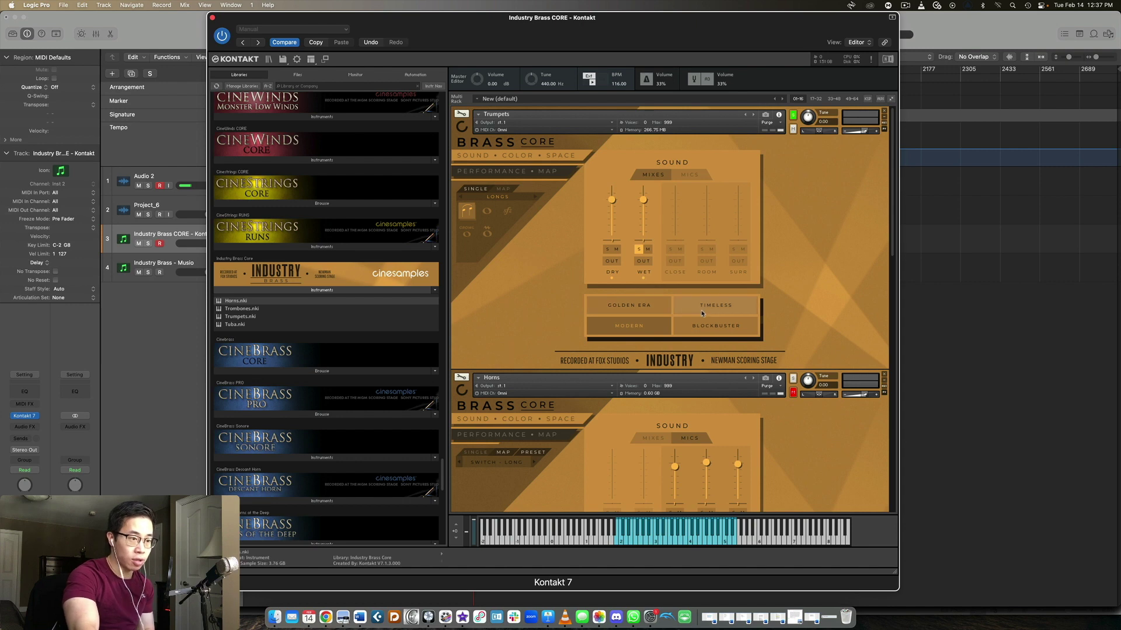
click(793, 311)
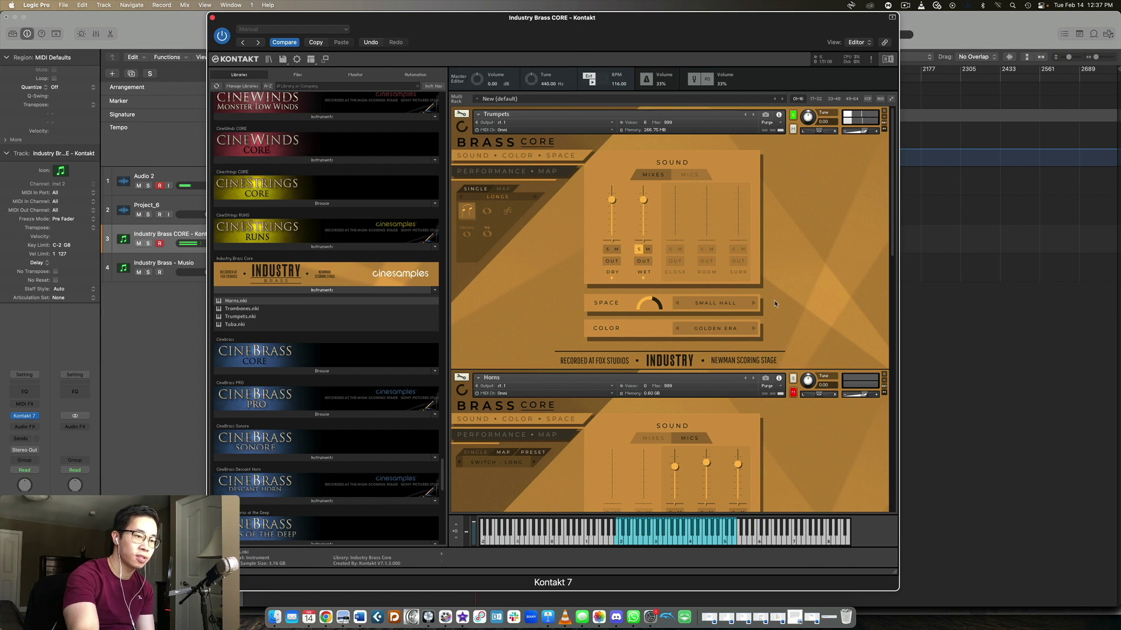
click(713, 328)
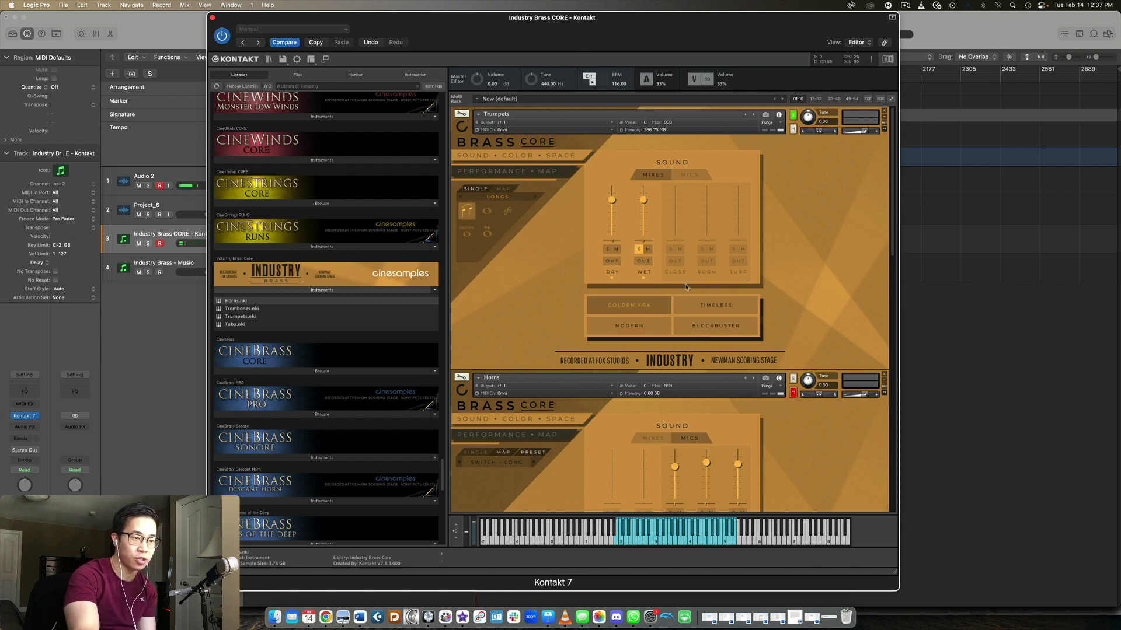
click(742, 299)
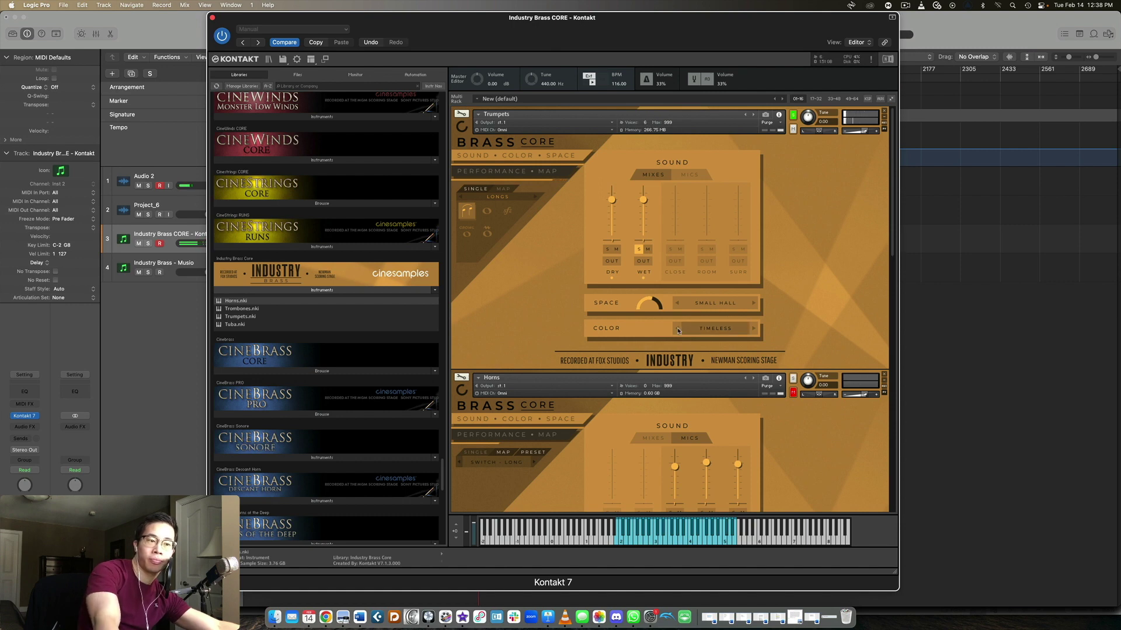
click(709, 328)
click(709, 327)
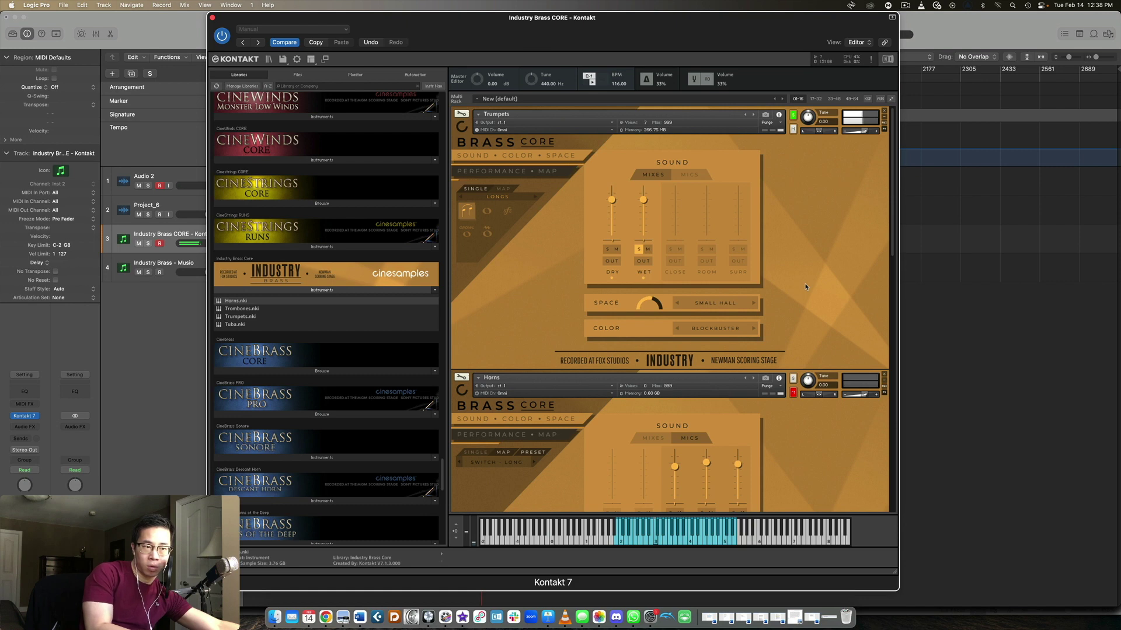
click(678, 330)
click(629, 326)
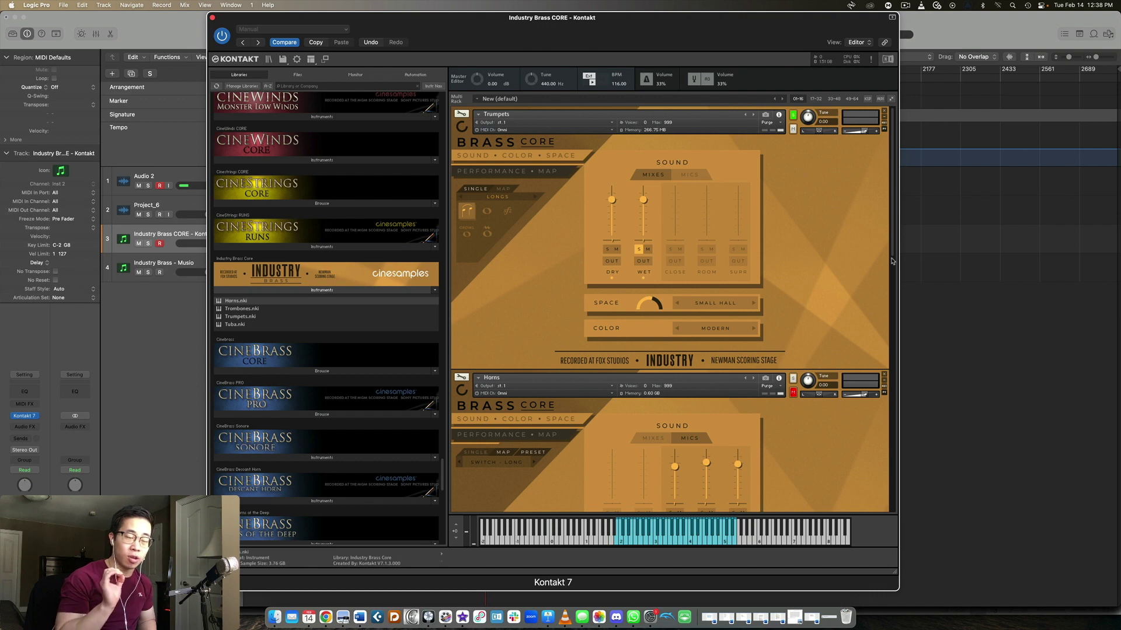
click(699, 328)
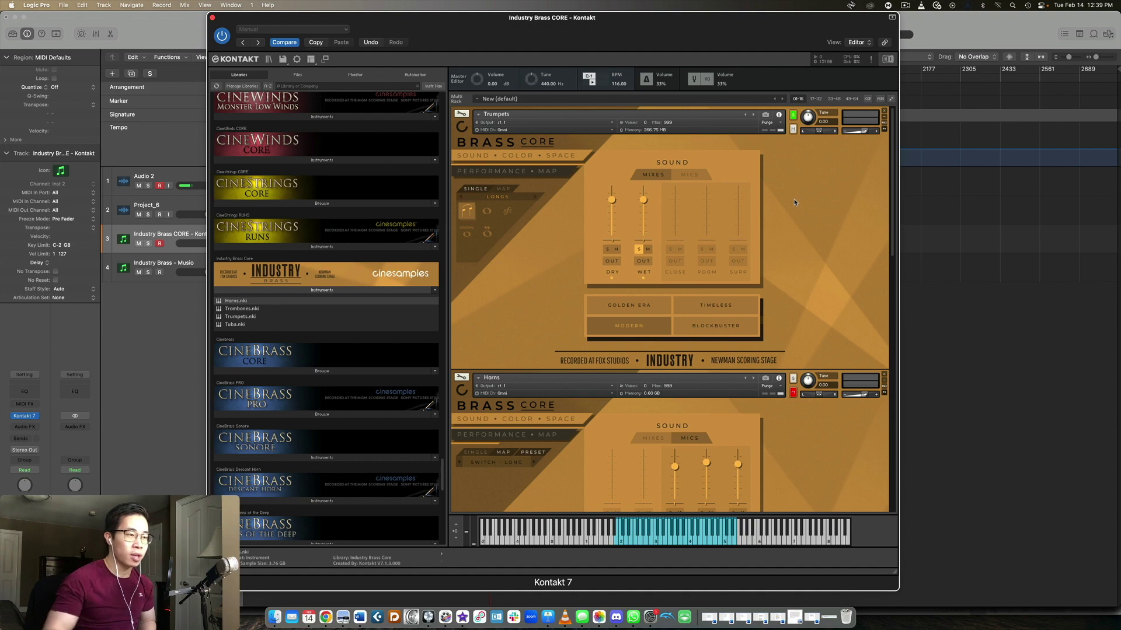
Open the Trumpets' Performance Map page and look over the settings of the loaded instruments in the rack.
scroll(827, 213, down, 15)
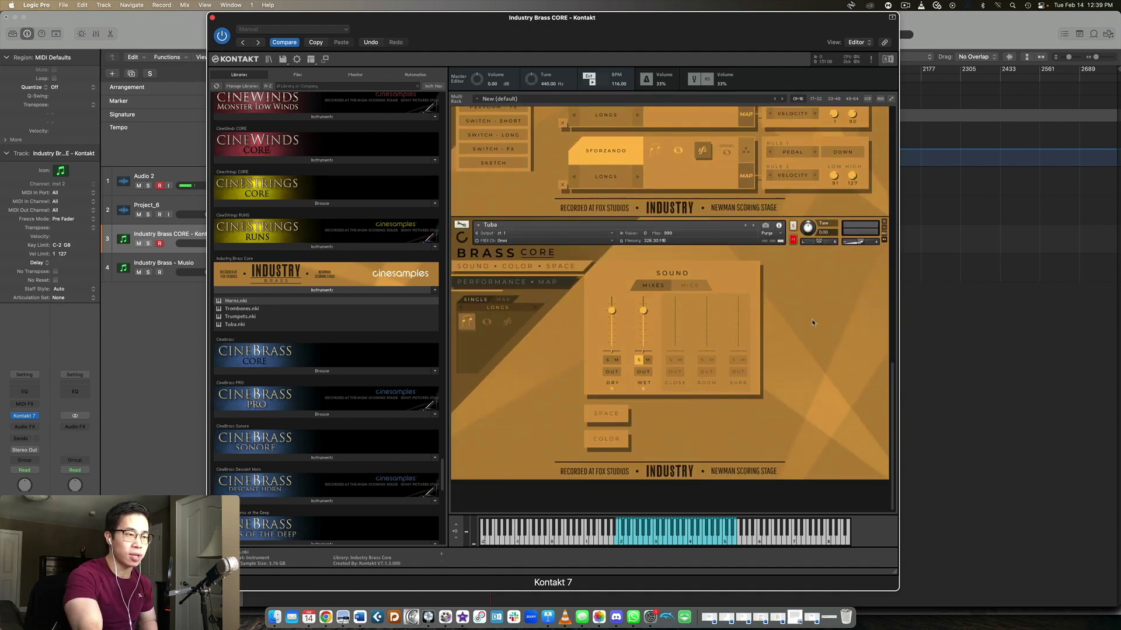
scroll(812, 326, up, 15)
scroll(813, 323, up, 4)
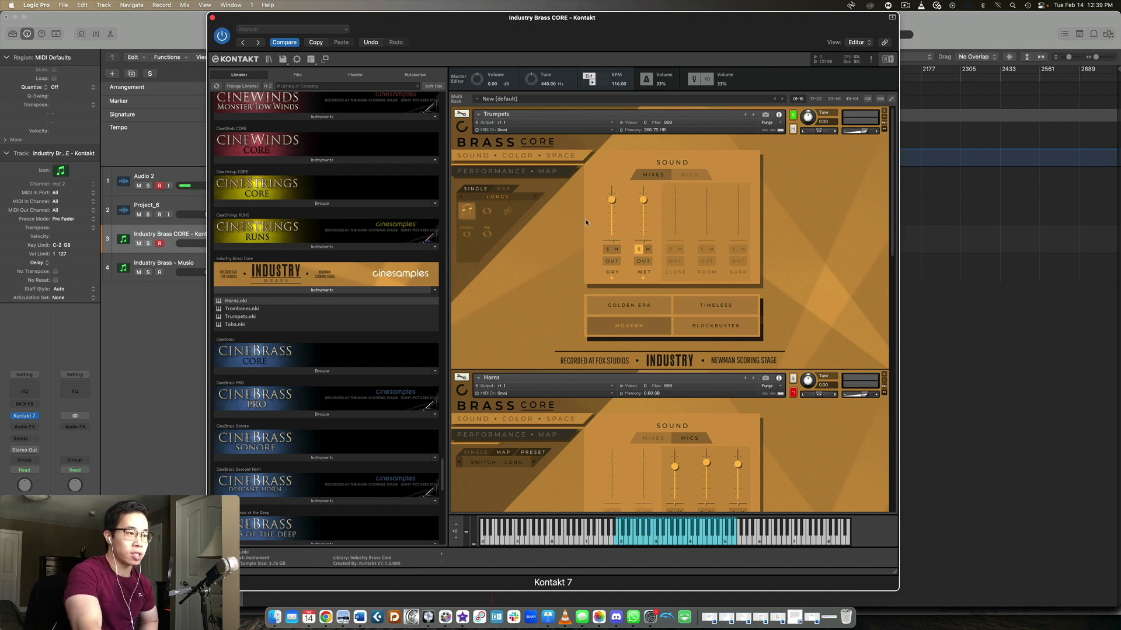
click(561, 171)
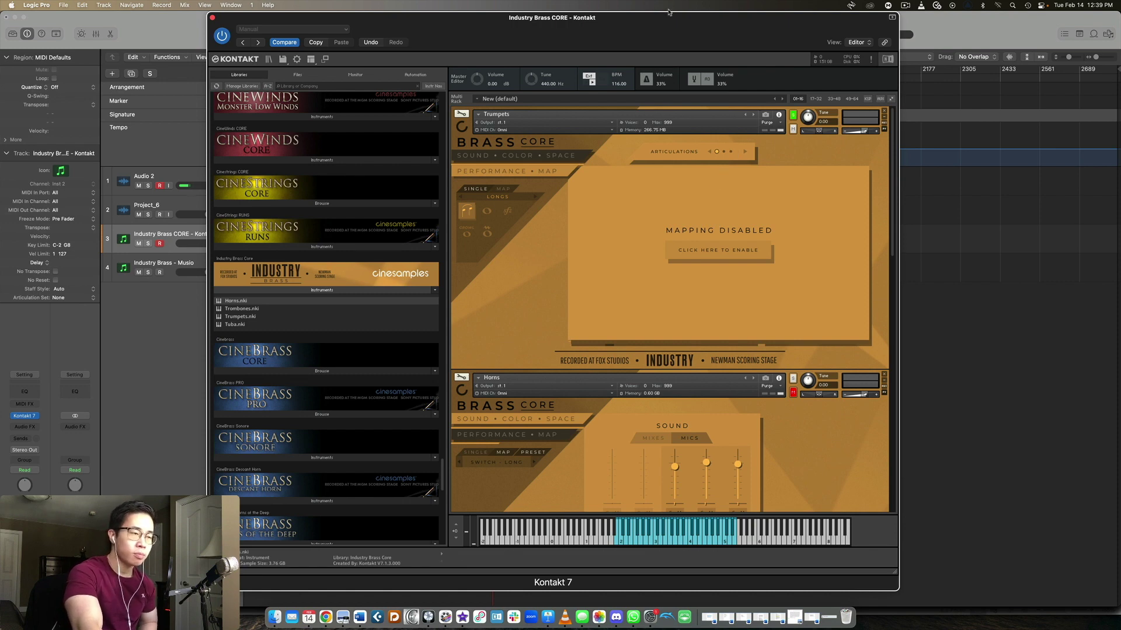
drag(680, 20, 687, 20)
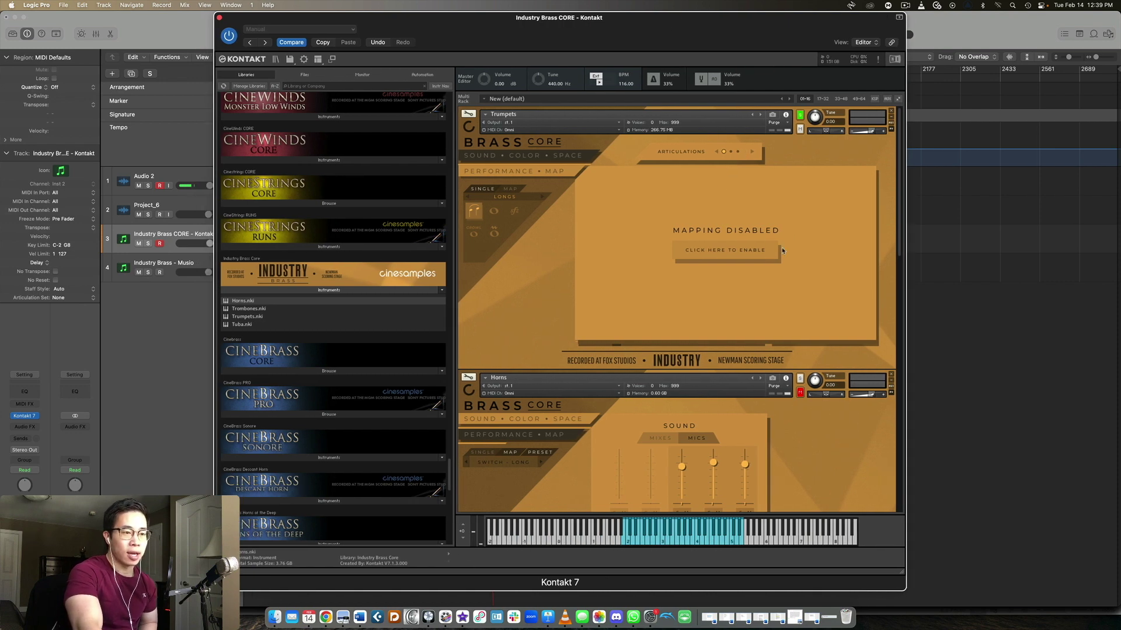
scroll(791, 241, down, 5)
scroll(790, 244, down, 7)
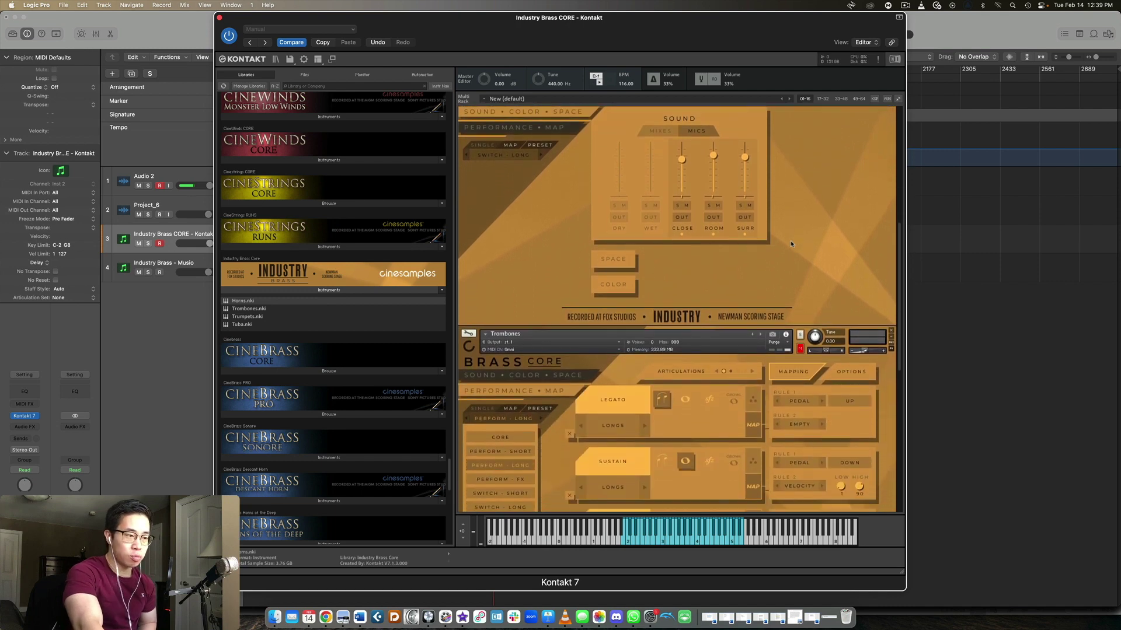
scroll(770, 277, up, 12)
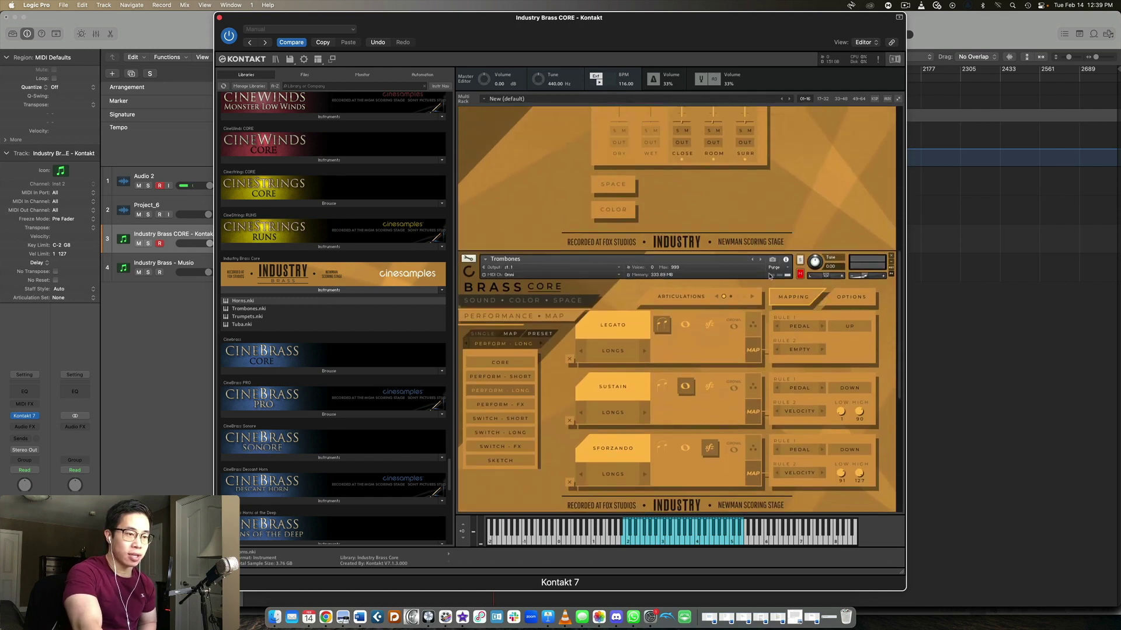